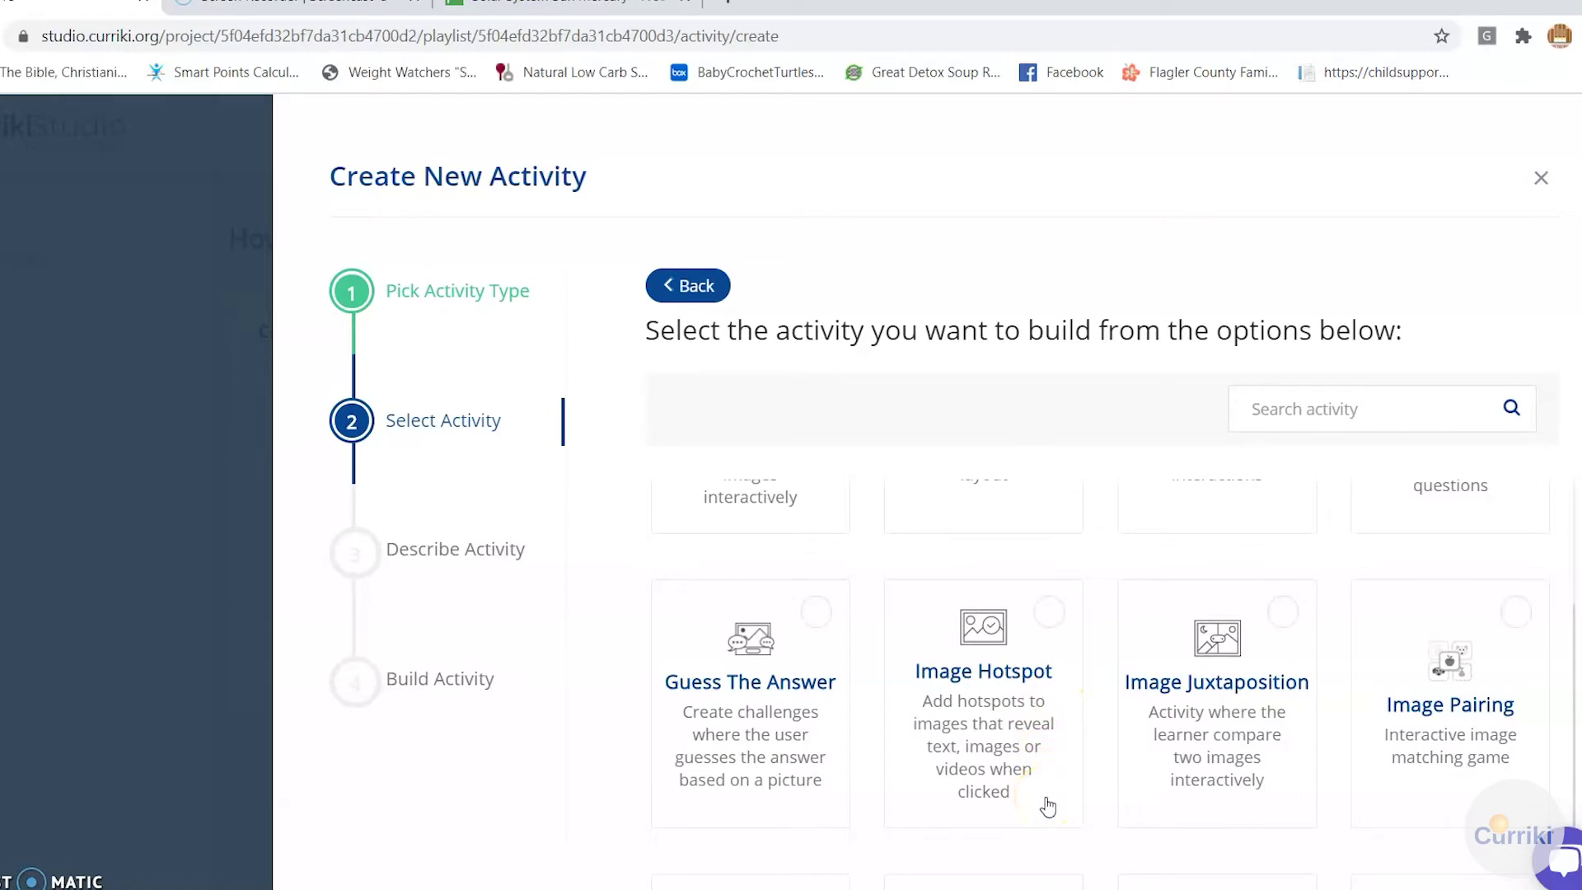
# Step: Choose the Image Hotspot activity and title it "Image Hotspots"
pyautogui.click(1047, 806)
pyautogui.click(872, 470)
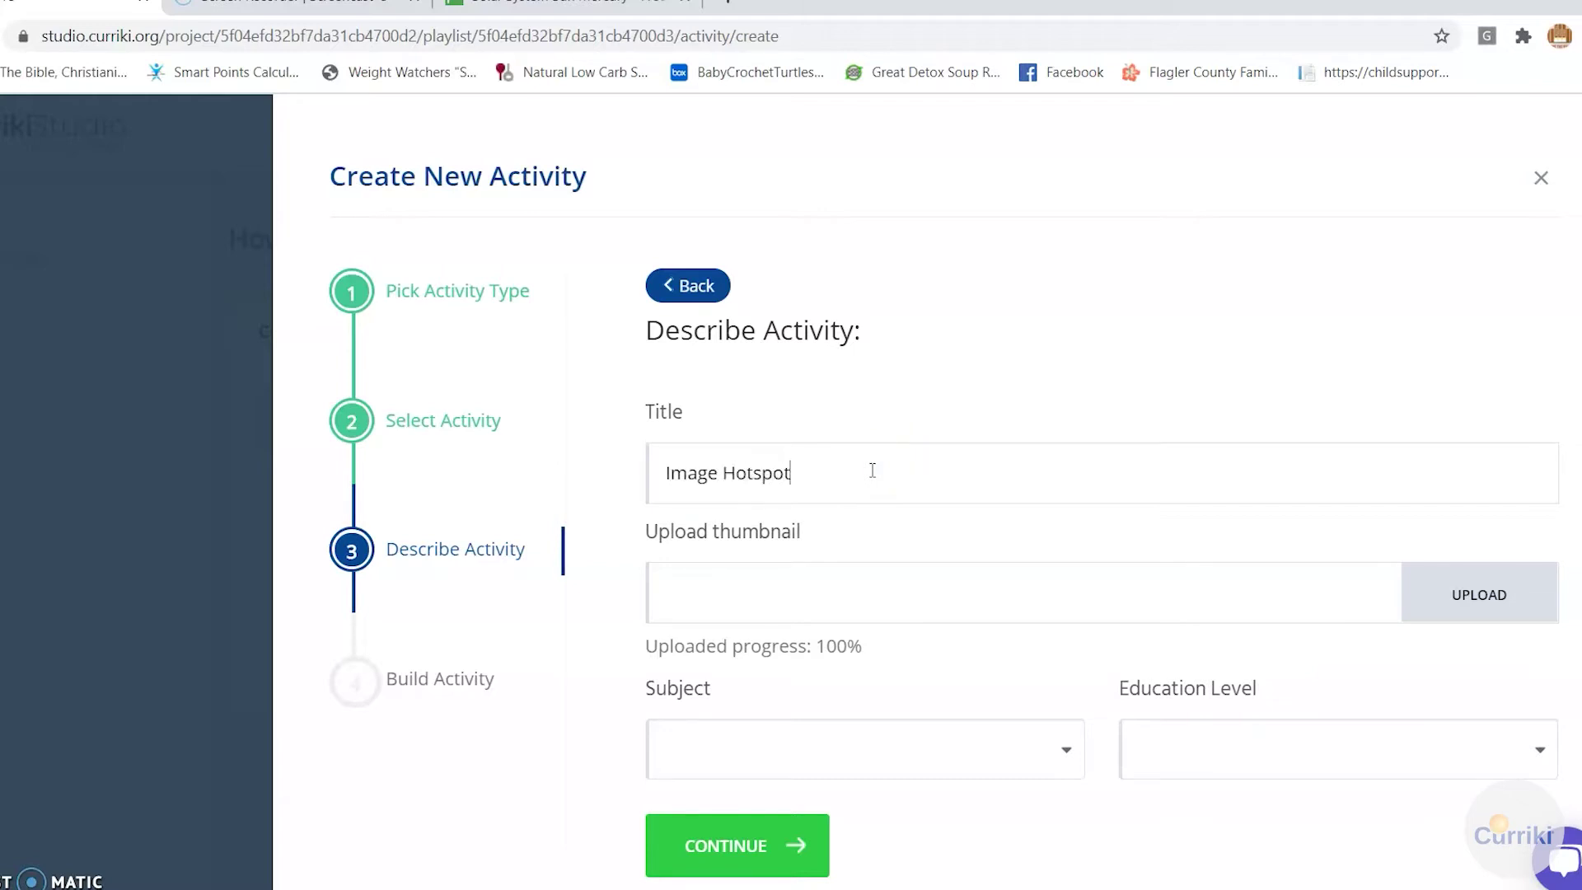
# Step: Upload the "Multiple Hotspots Thumbnail" picture from the Project pics folder as the activity's thumbnail
pyautogui.click(1439, 604)
pyautogui.scroll(-5, 544, 257)
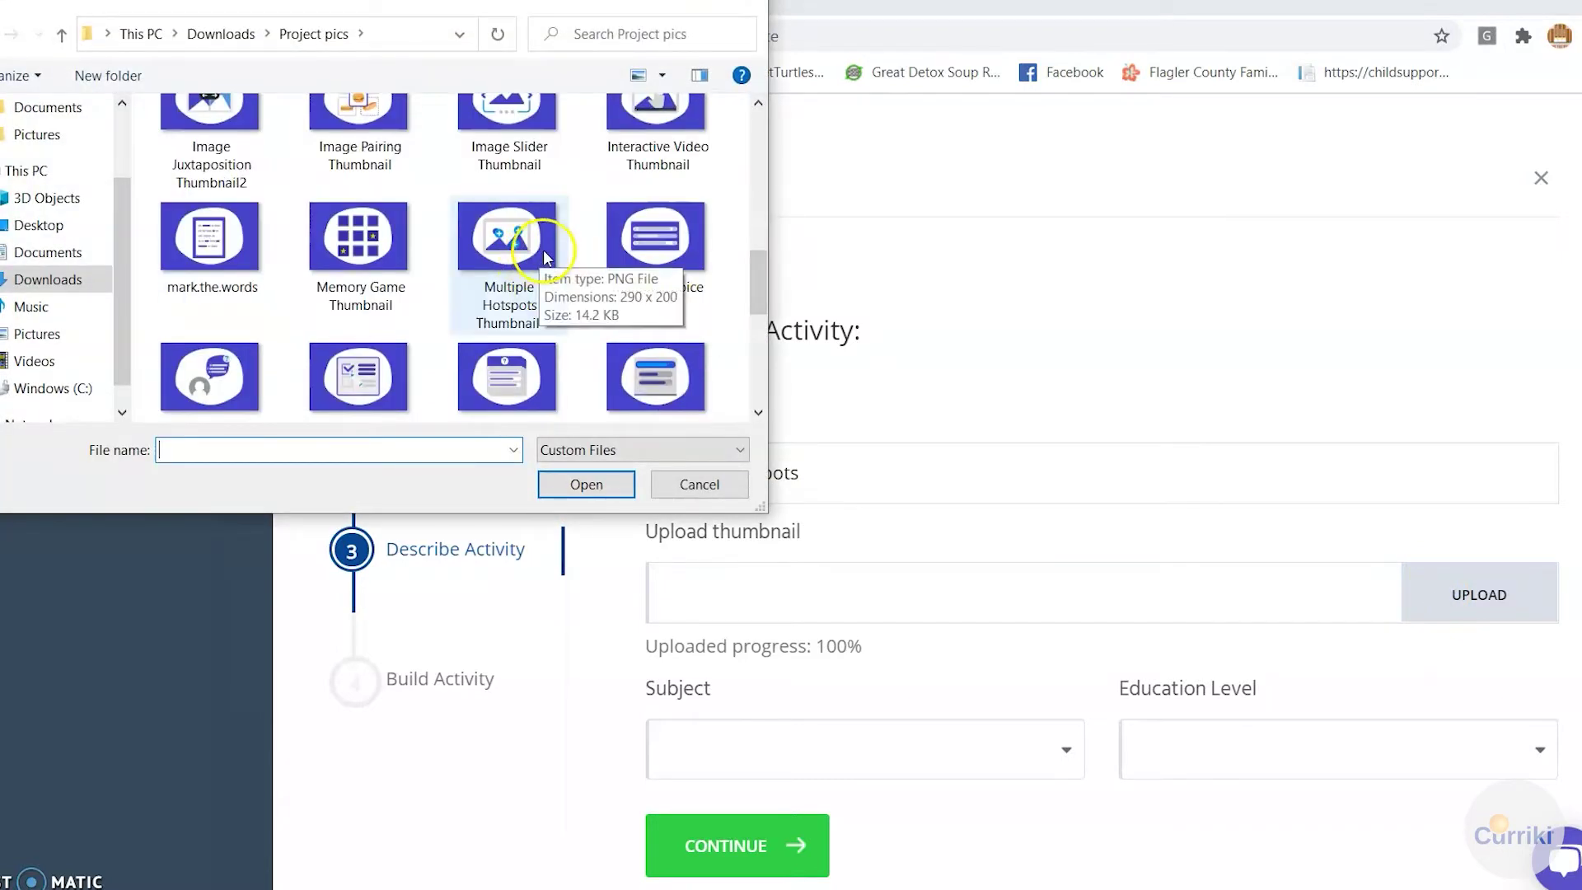
pyautogui.click(544, 257)
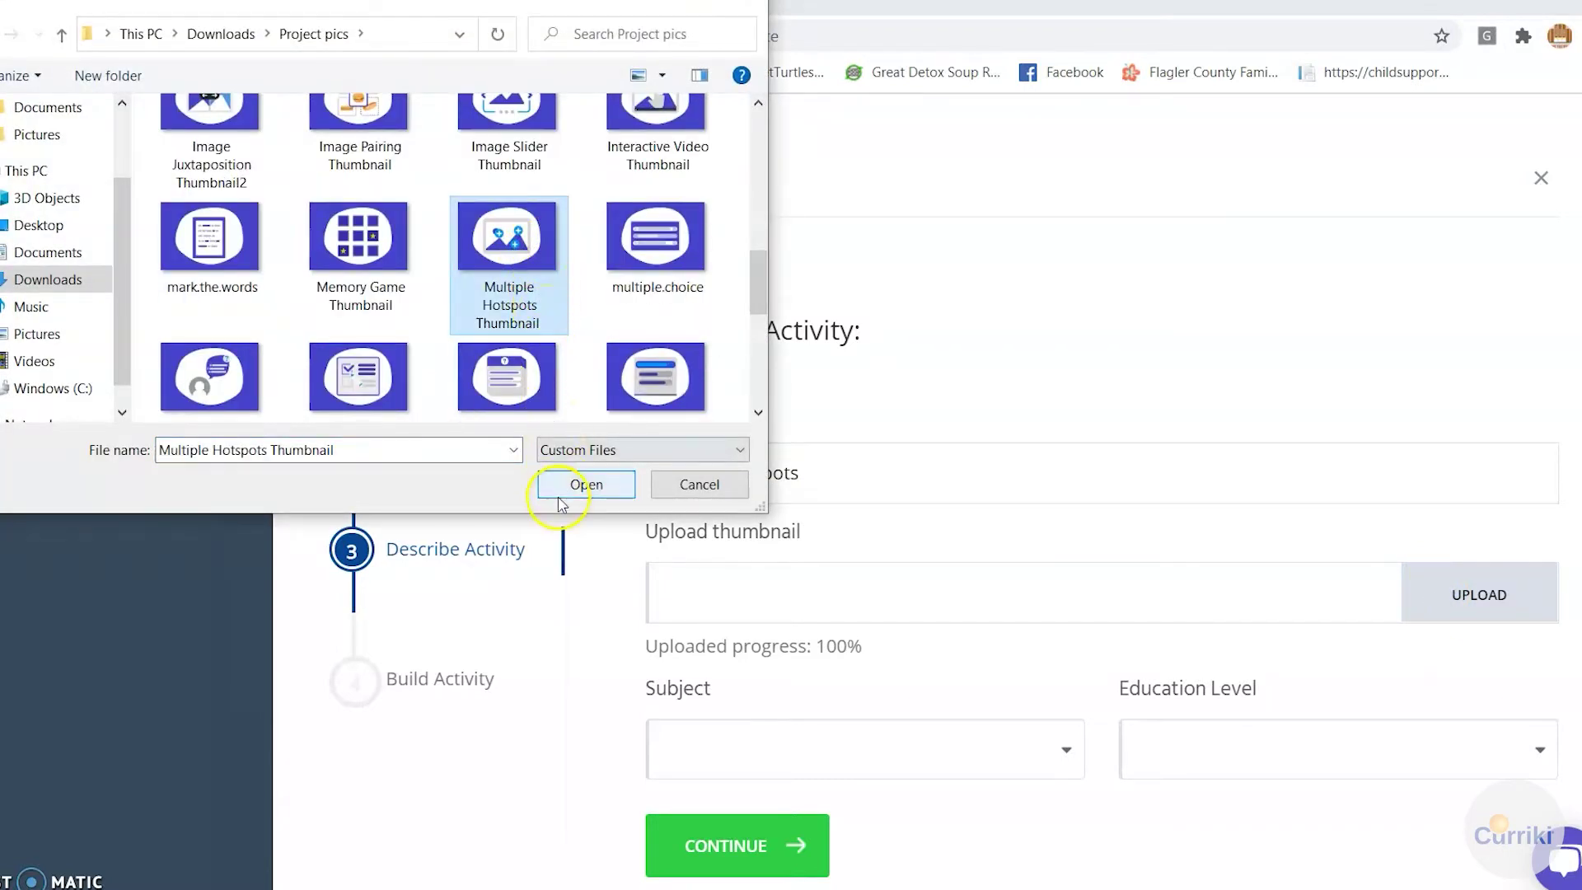
pyautogui.click(586, 484)
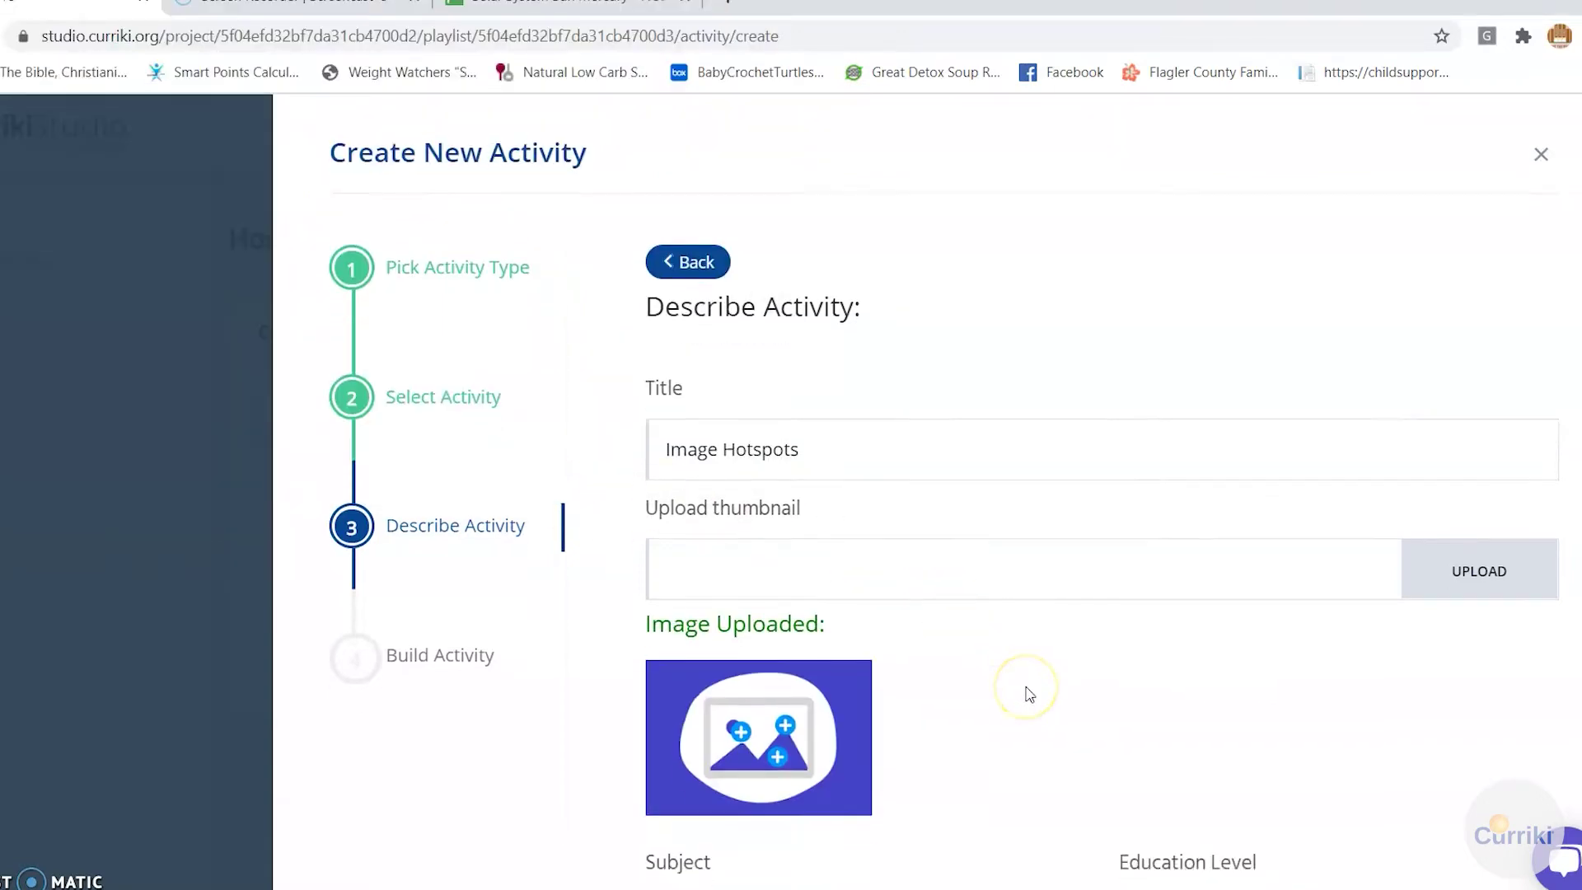
# Step: Set the subject to Science and the education level to Grades 3-5 (Ages 8-10), and continue to building the activity
pyautogui.scroll(-3, 1028, 692)
pyautogui.click(1069, 730)
pyautogui.scroll(-1, 1141, 786)
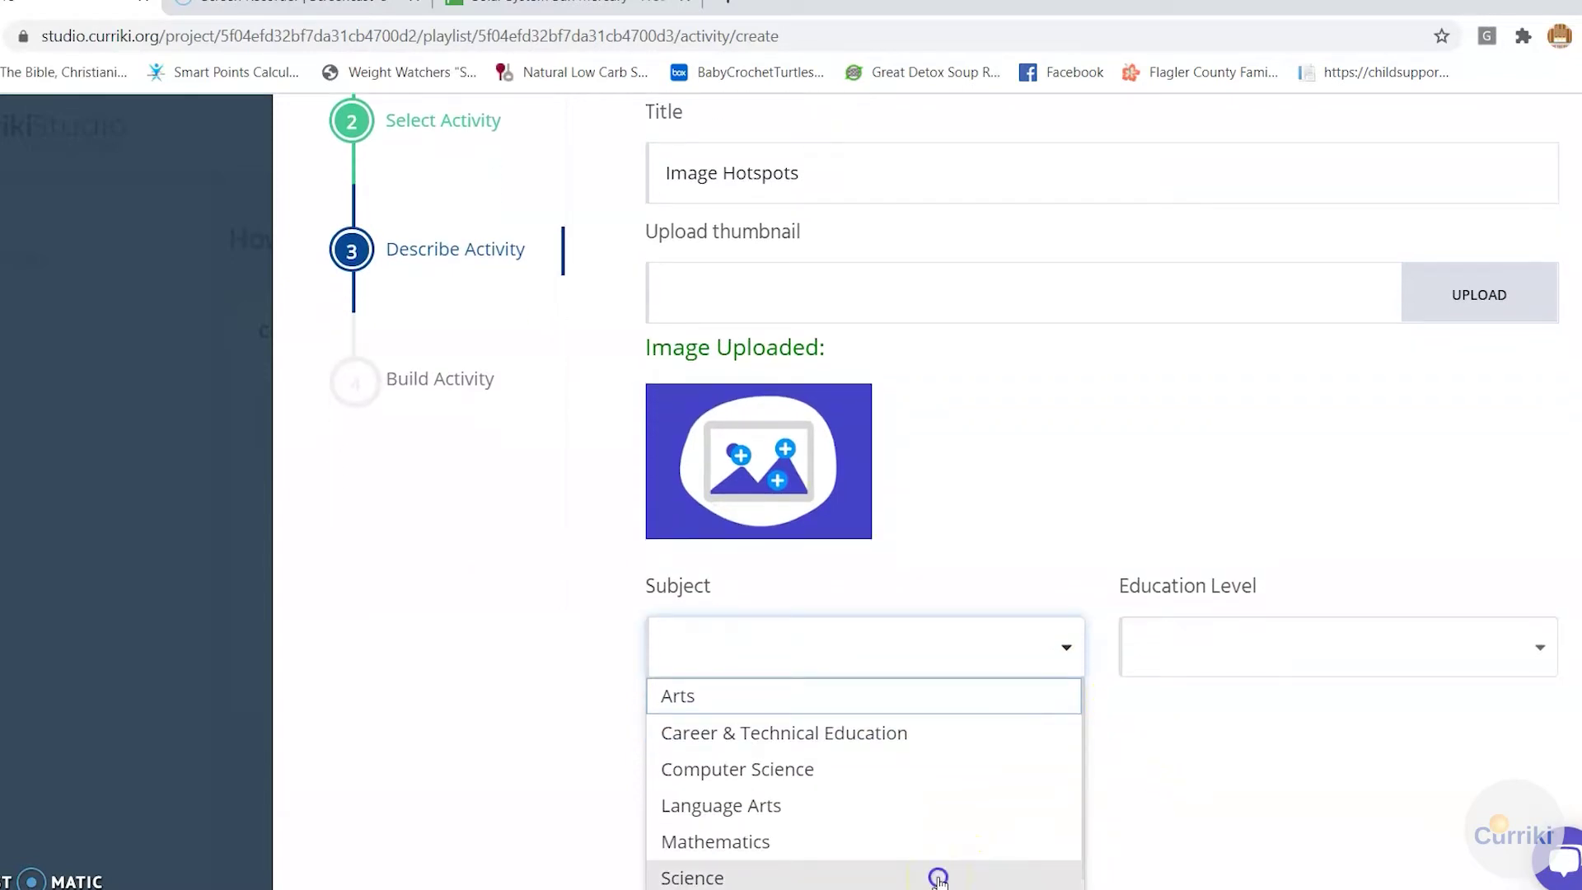
pyautogui.click(938, 878)
pyautogui.click(1492, 718)
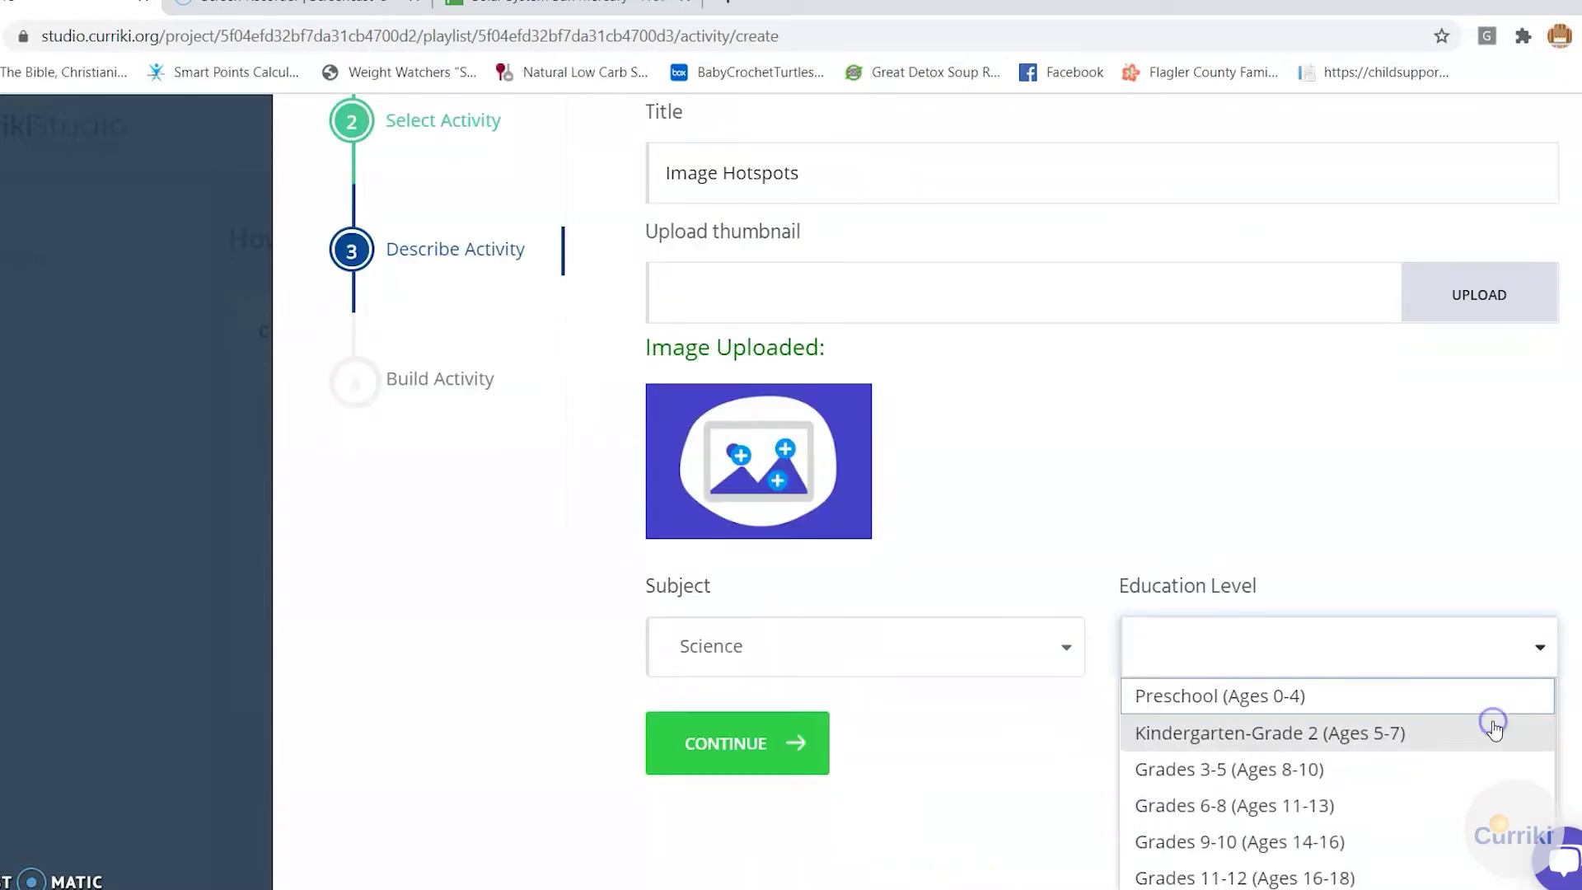
pyautogui.click(1394, 777)
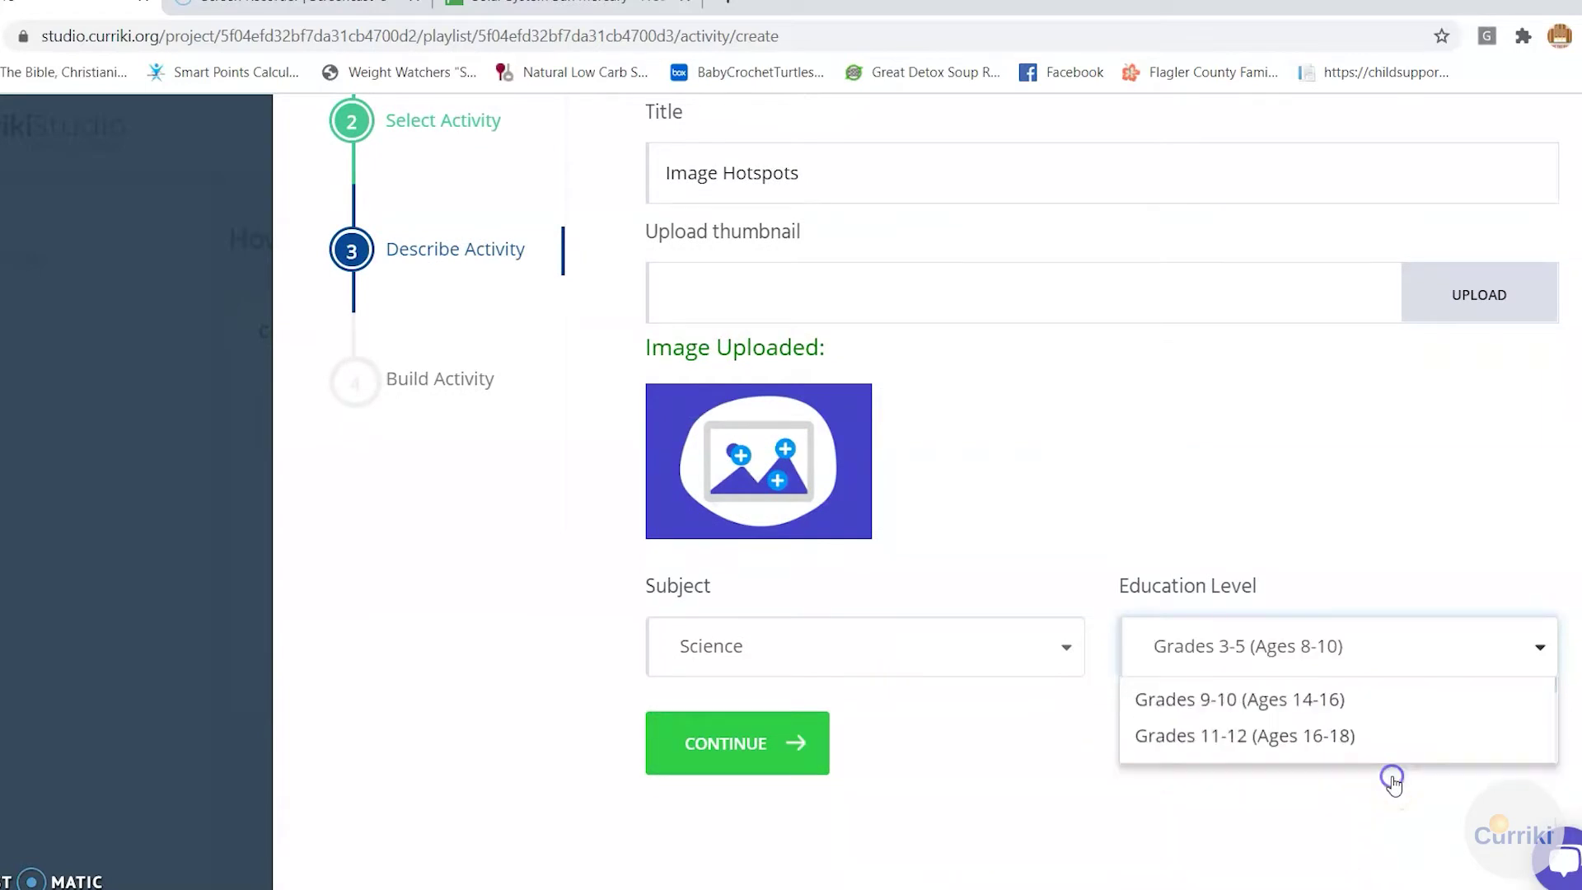
pyautogui.scroll(1, 1393, 778)
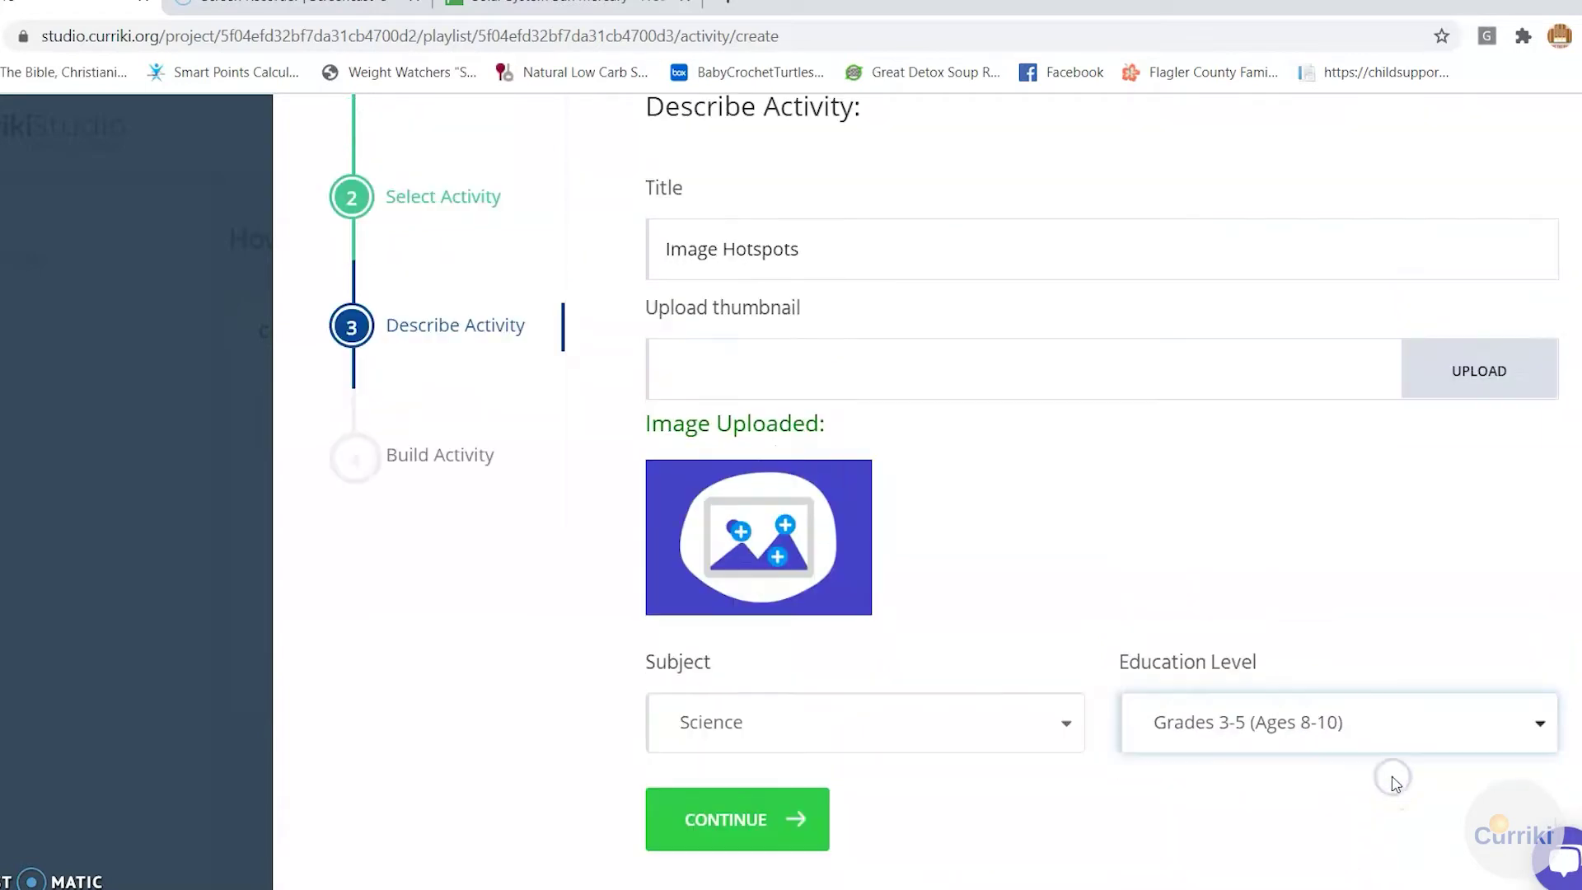
pyautogui.click(668, 834)
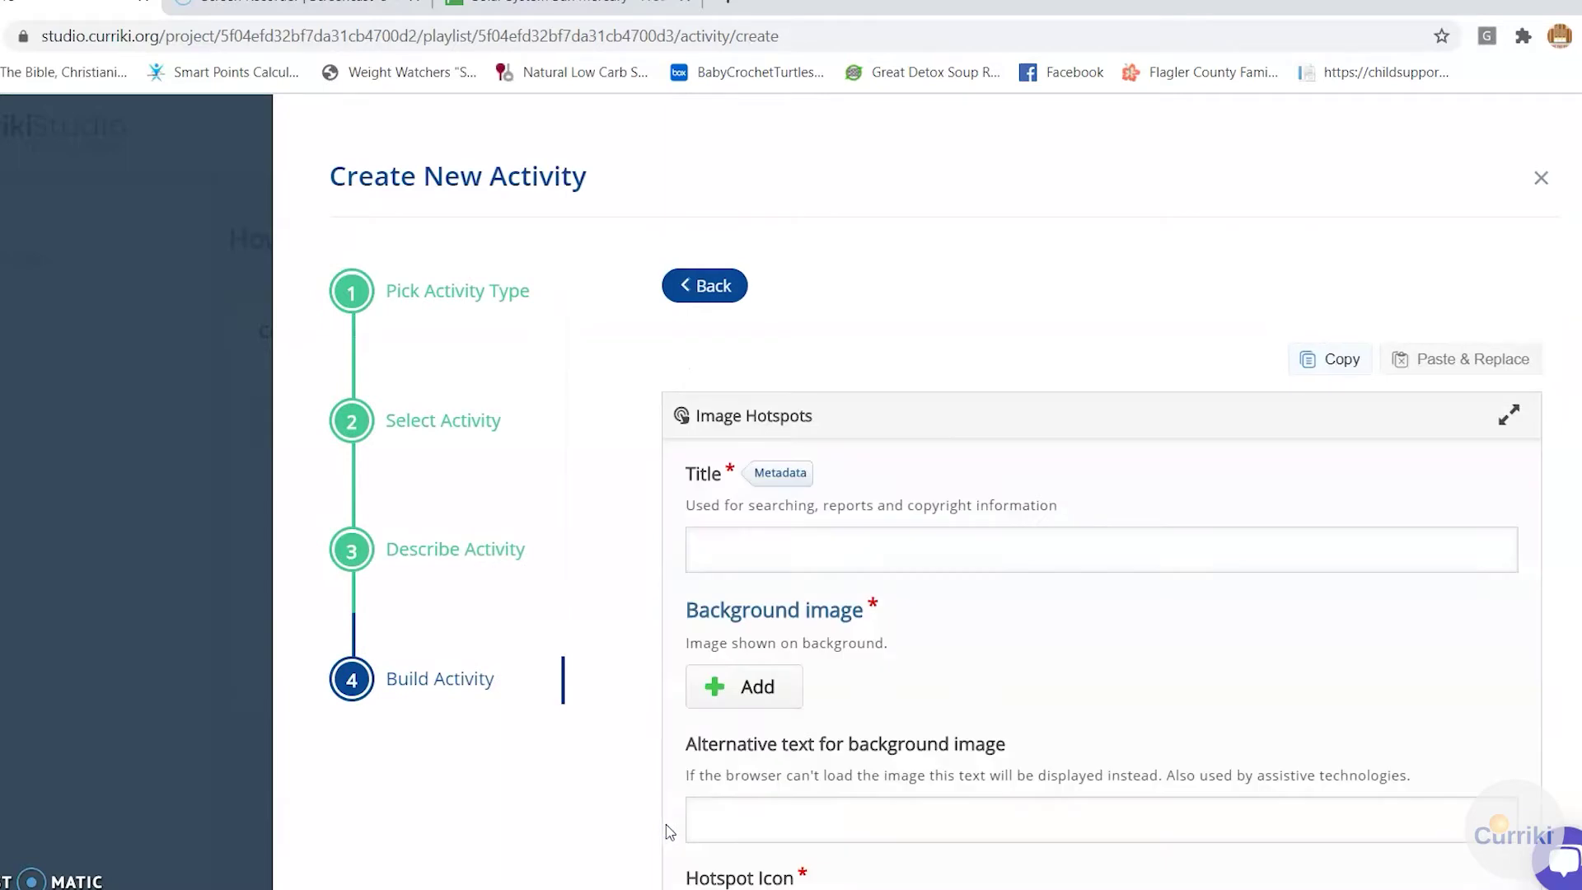
# Step: Enter "The Planets in the Solar System" as the title of the Image Hotspots content
pyautogui.click(774, 553)
pyautogui.write('The')
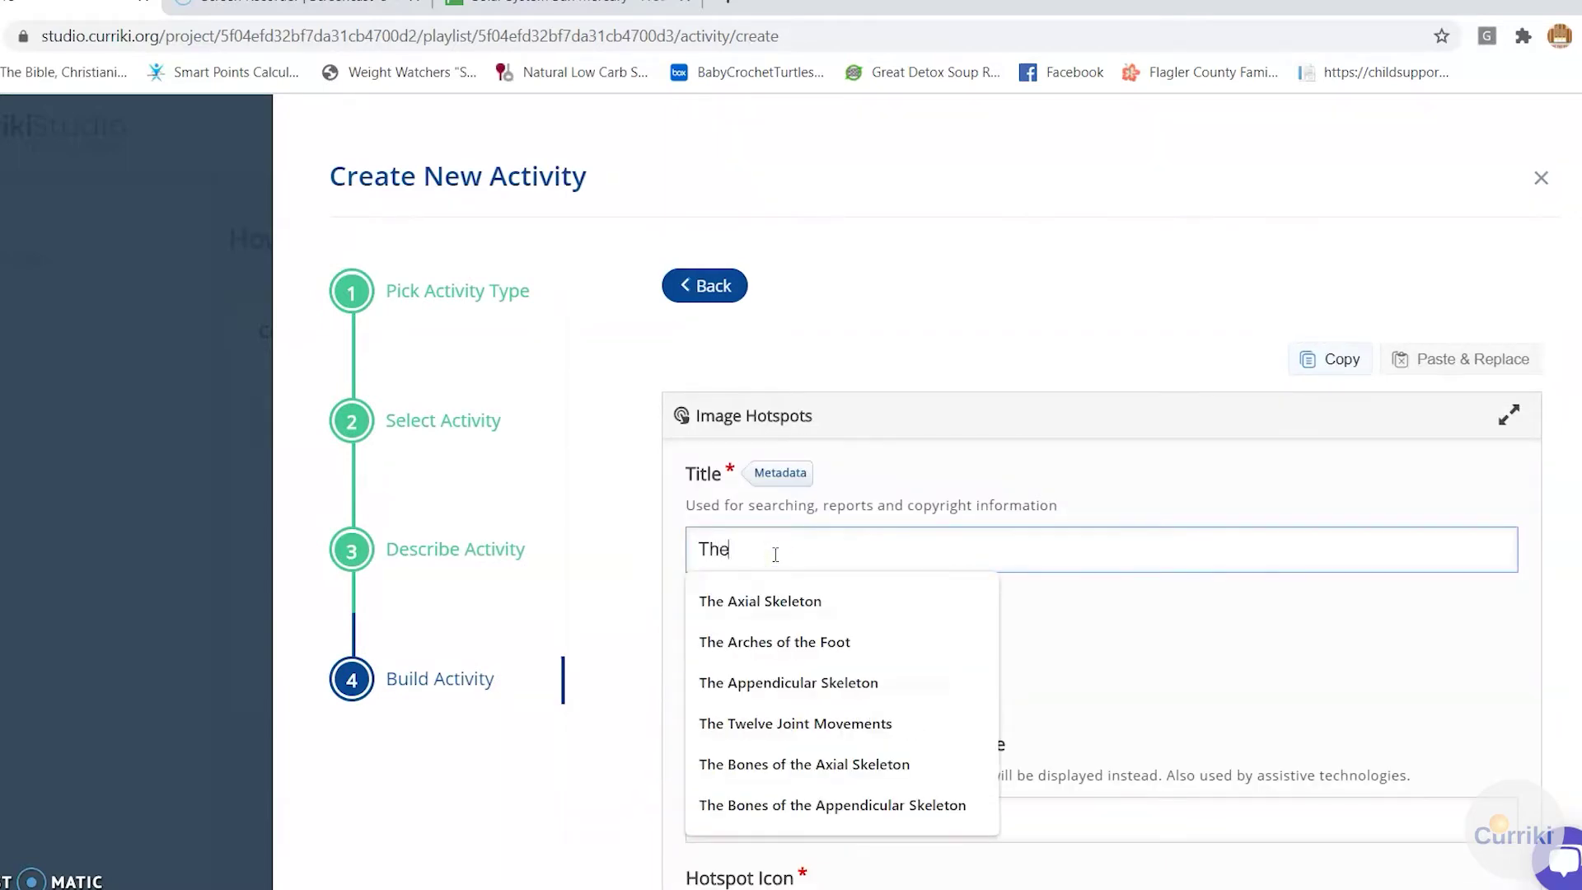
pyautogui.write(' Planets ')
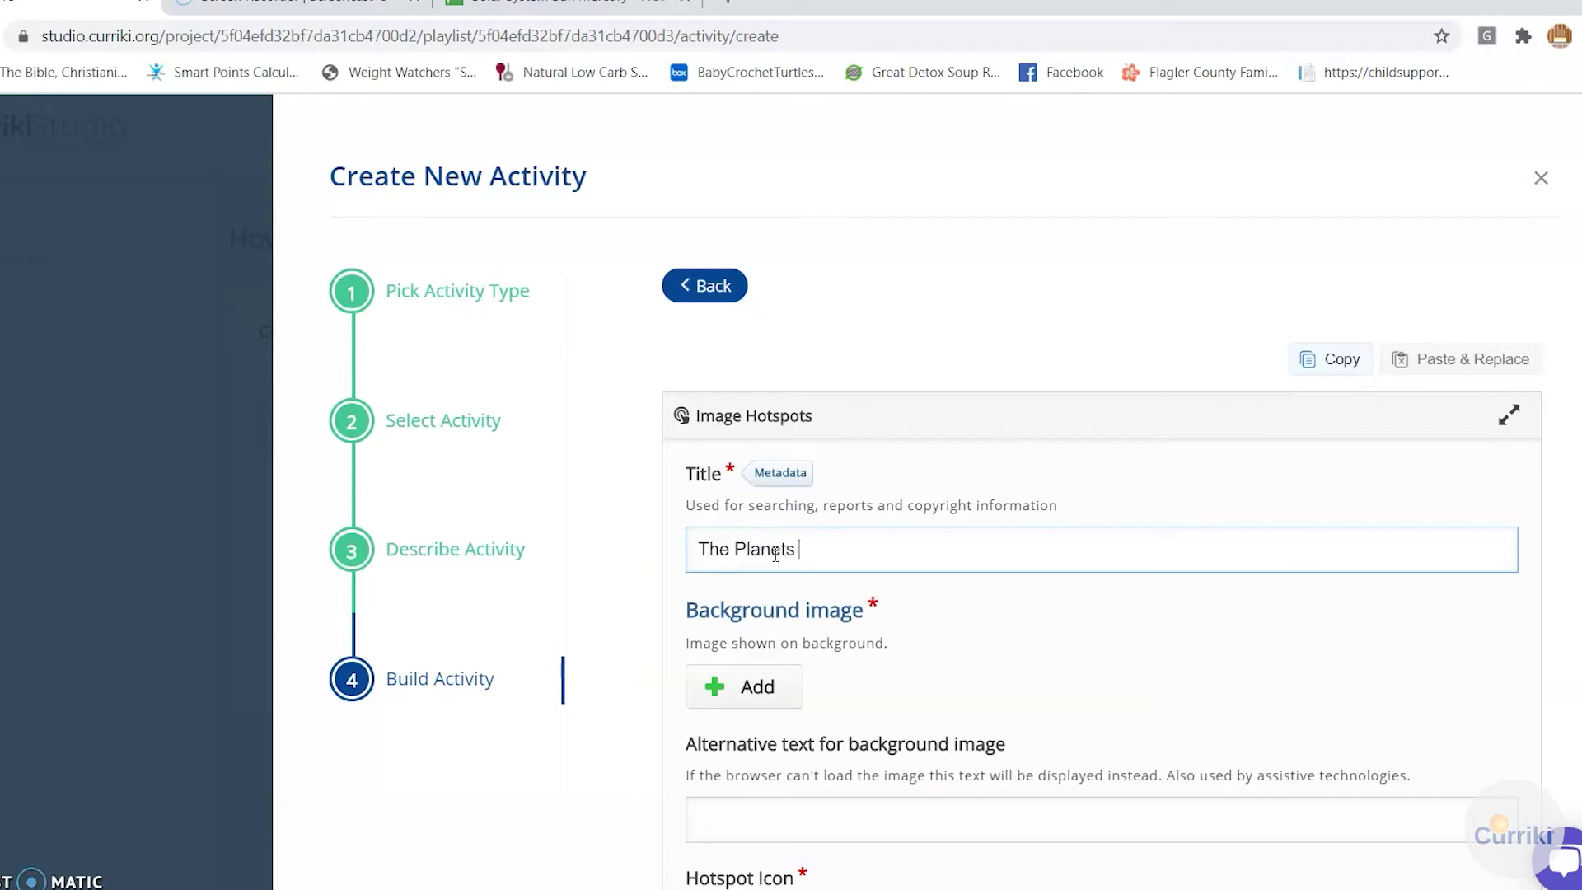
pyautogui.write('in the Solar System')
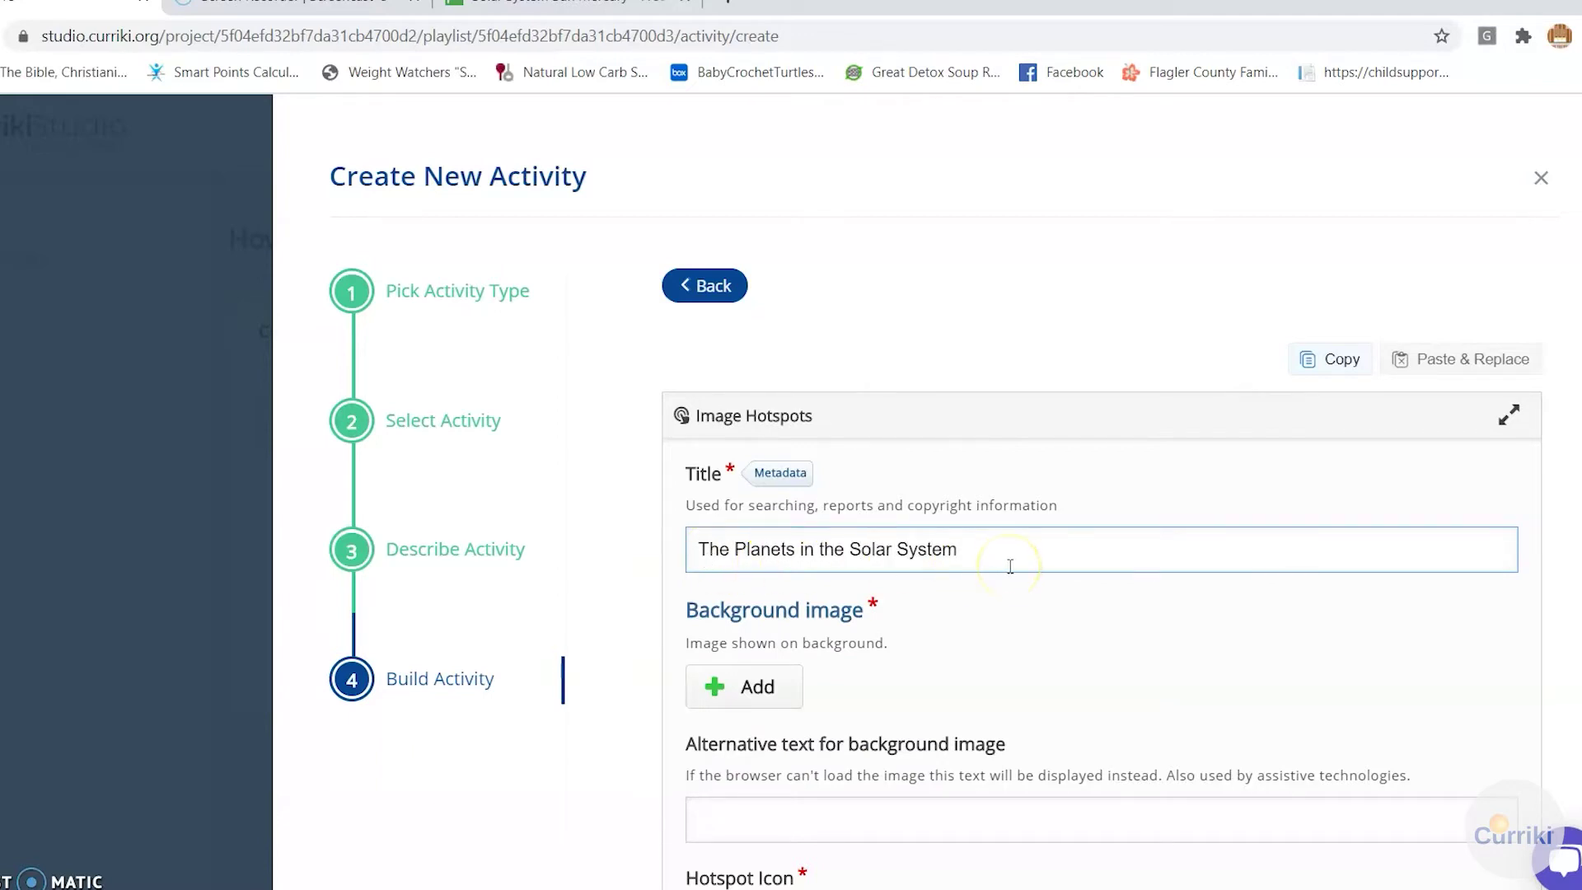
# Step: Add the solar-system-439046_640 picture from the planets folder as the background image
pyautogui.click(791, 705)
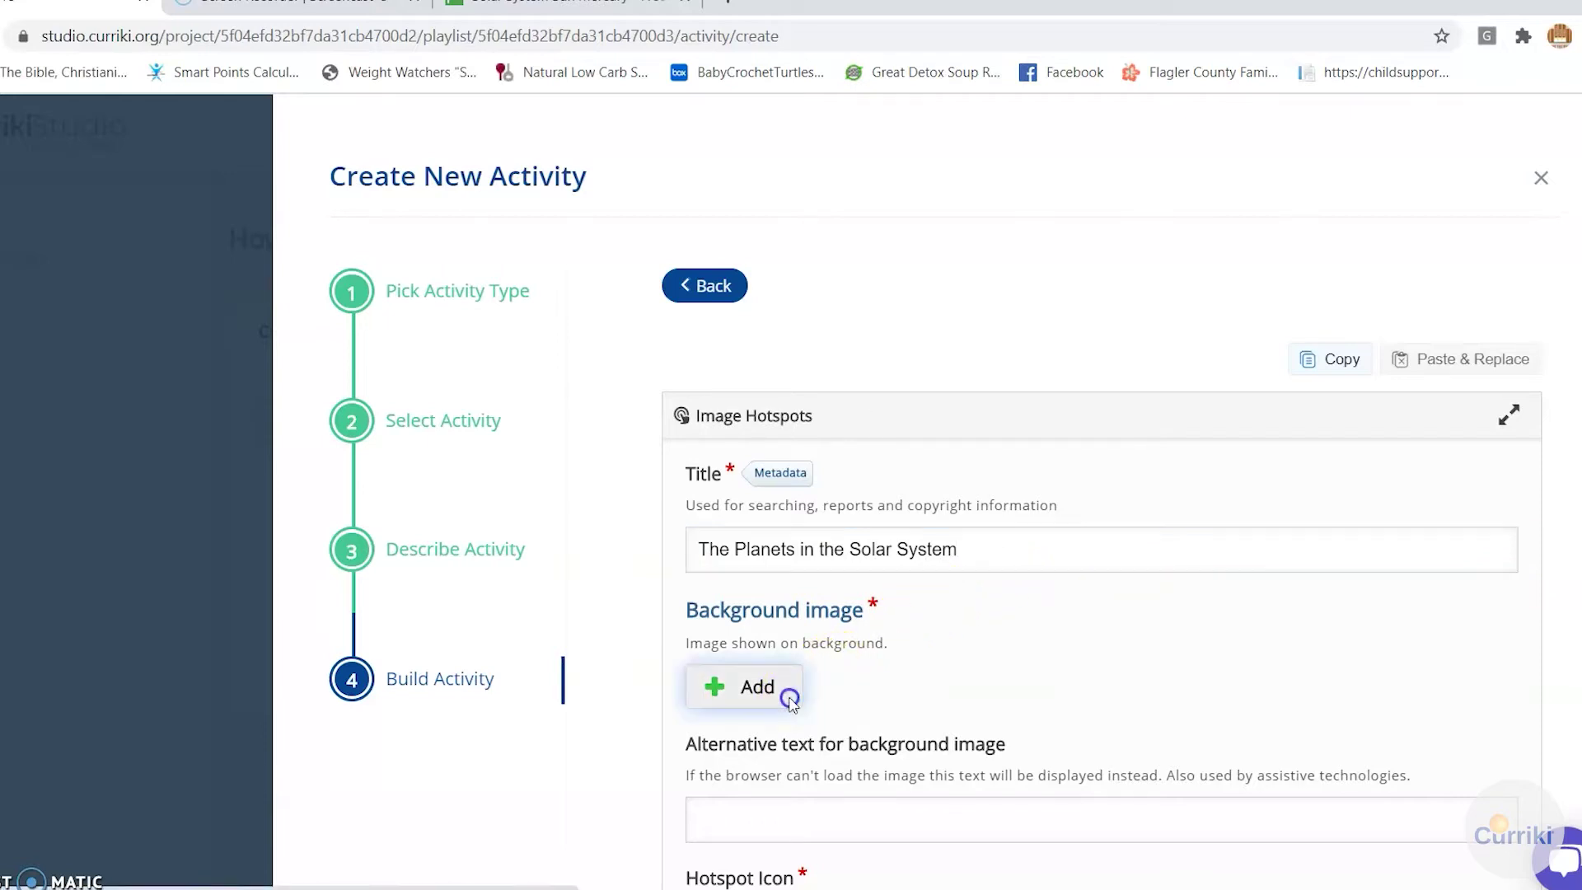
pyautogui.doubleClick(216, 169)
pyautogui.click(301, 353)
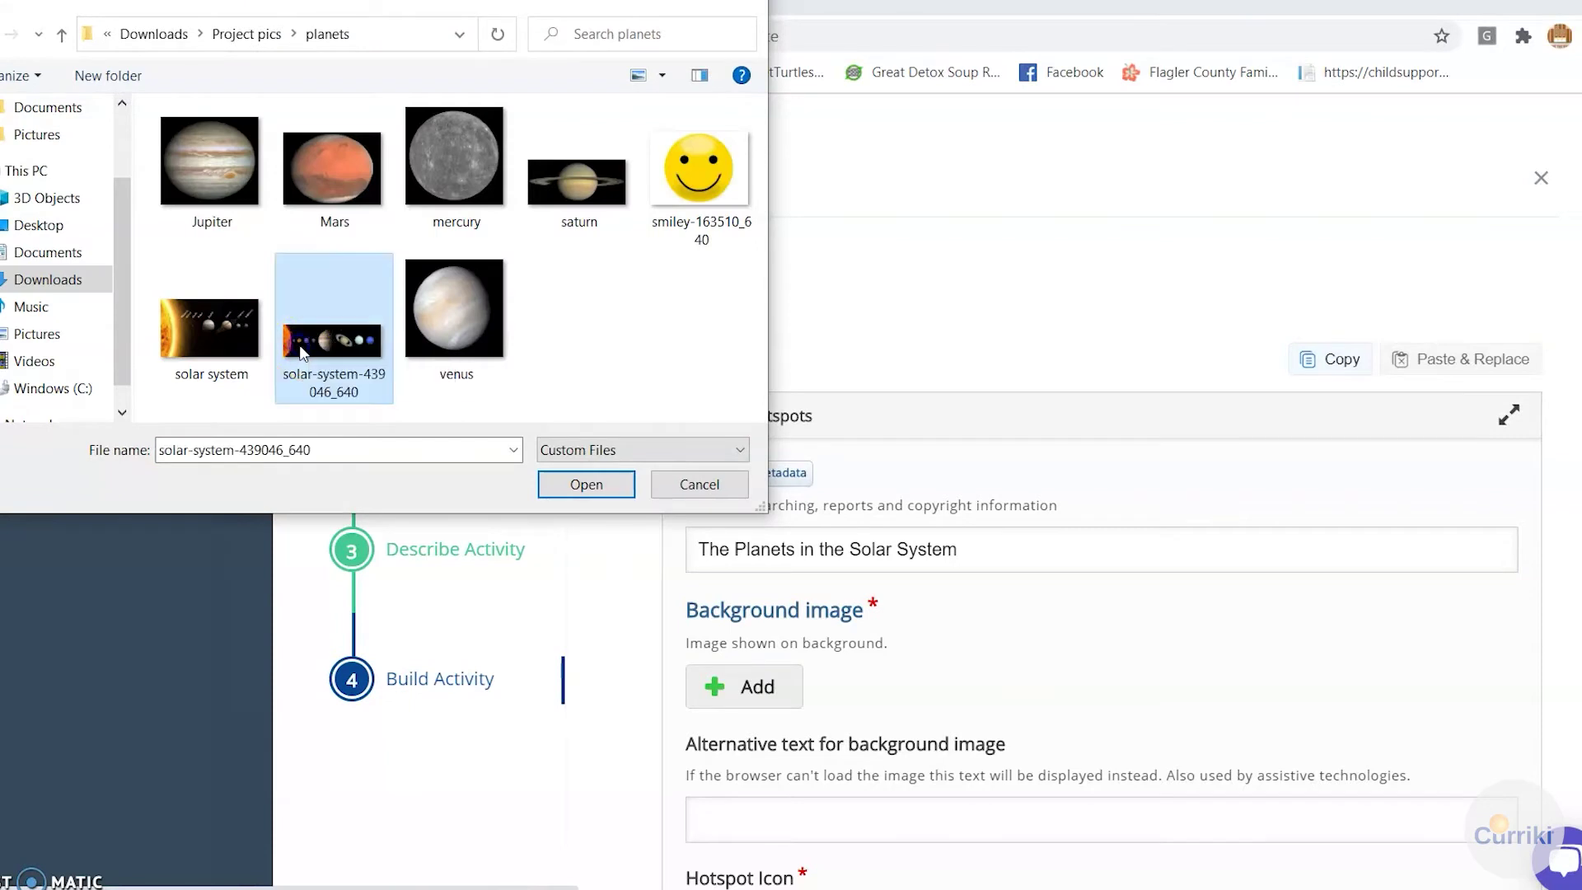
pyautogui.click(554, 480)
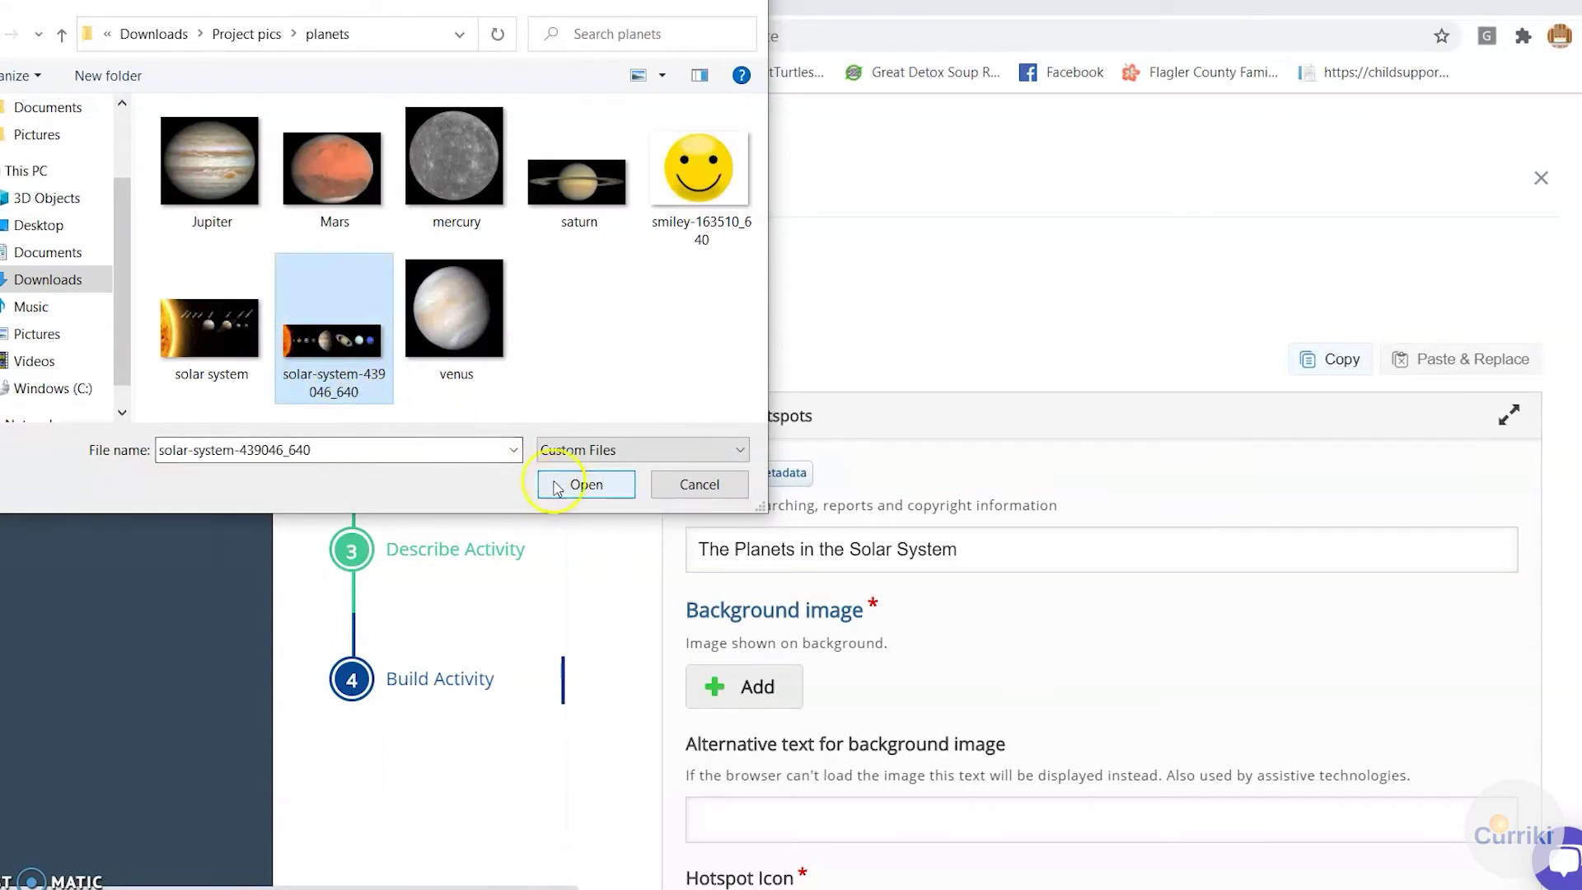
pyautogui.click(550, 480)
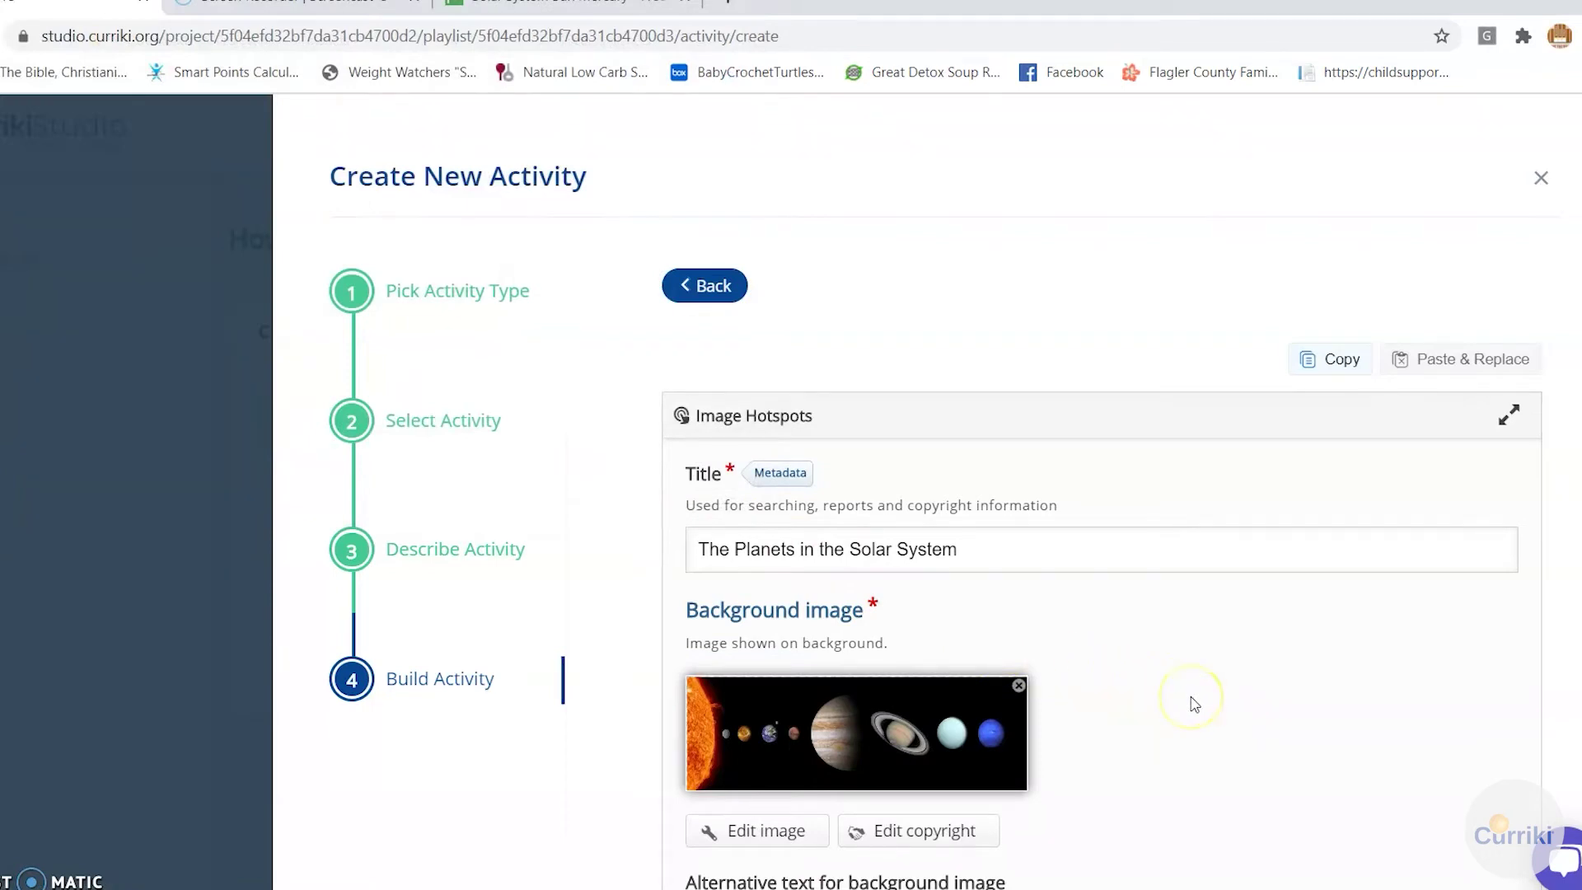
# Step: Enter "the Solar System" as the alternative text for the background image
pyautogui.scroll(-5, 1194, 703)
pyautogui.click(1037, 594)
pyautogui.click(1040, 581)
pyautogui.write('the Solar System')
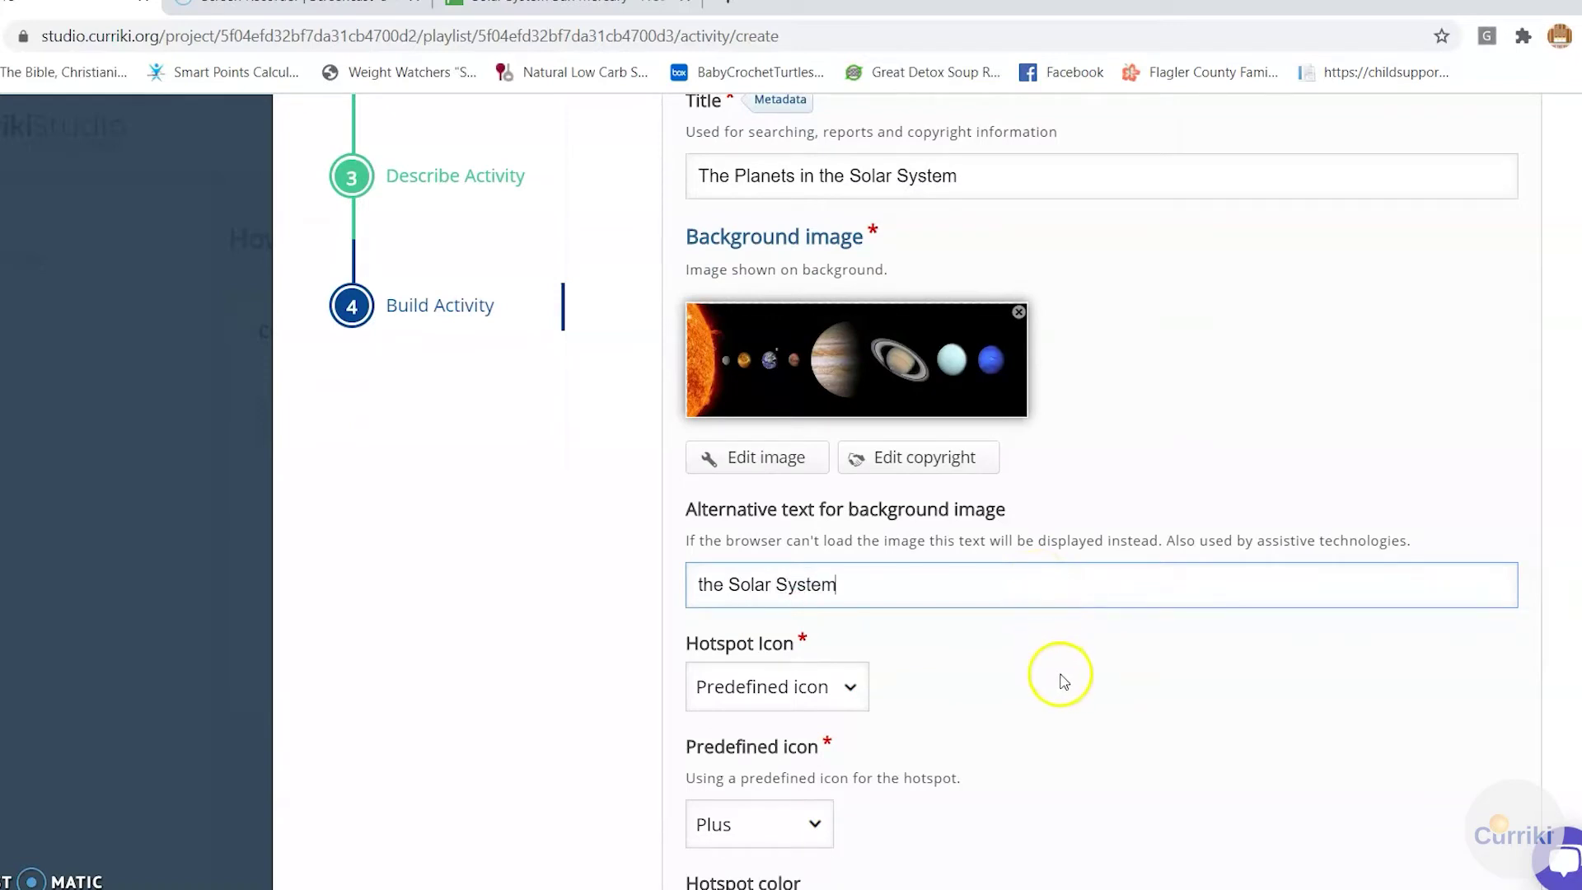
# Step: Keep the hotspot icon type as Predefined icon and choose the Question icon
pyautogui.scroll(-3, 1091, 706)
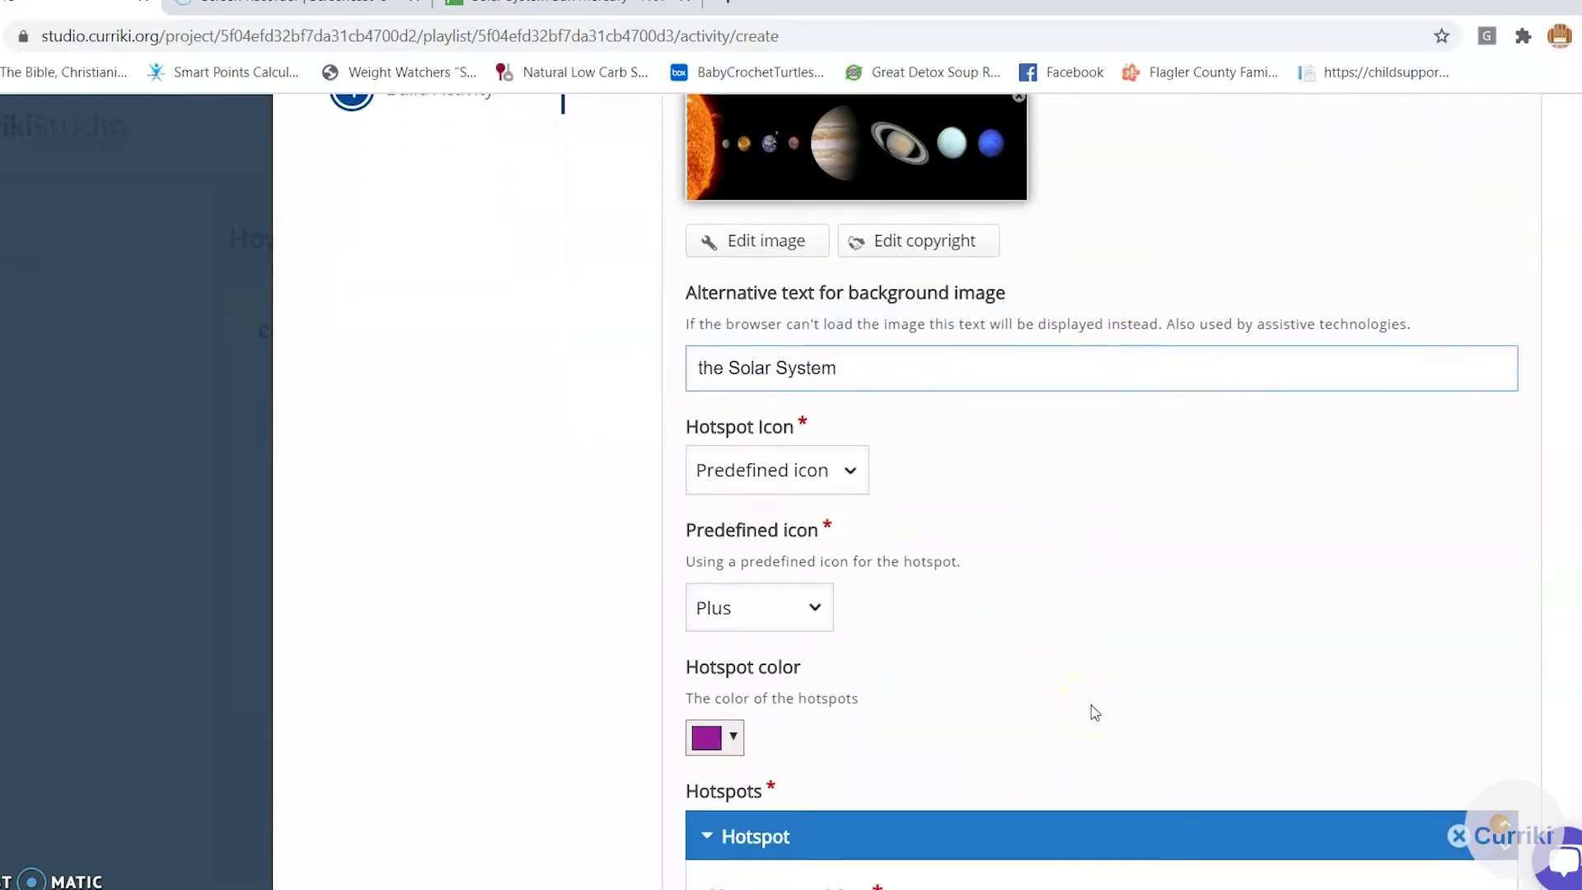
pyautogui.click(851, 482)
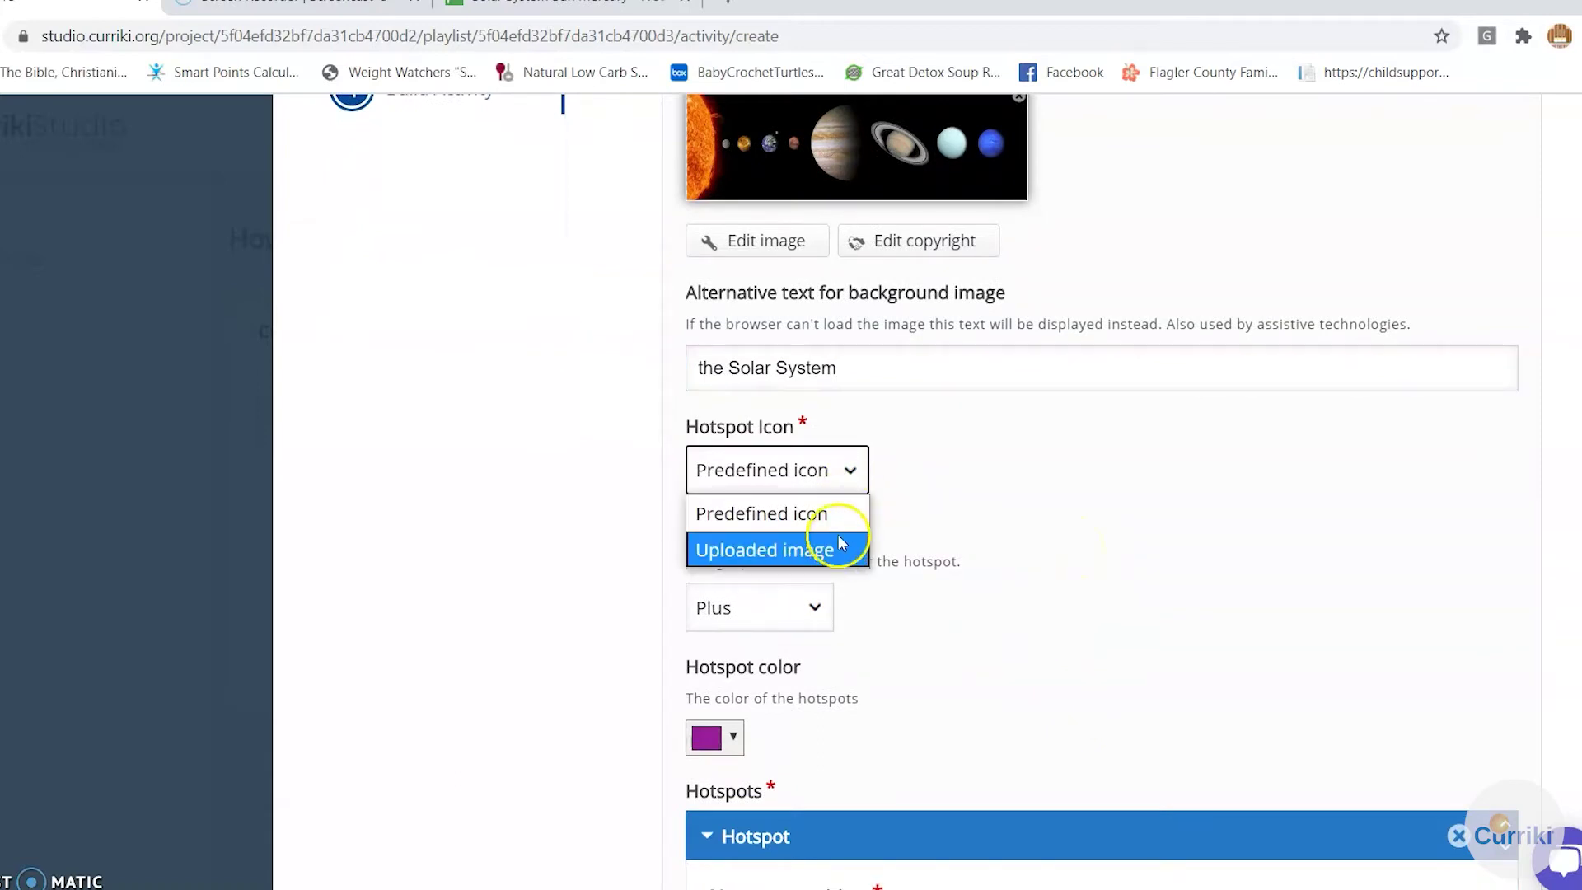
pyautogui.click(840, 514)
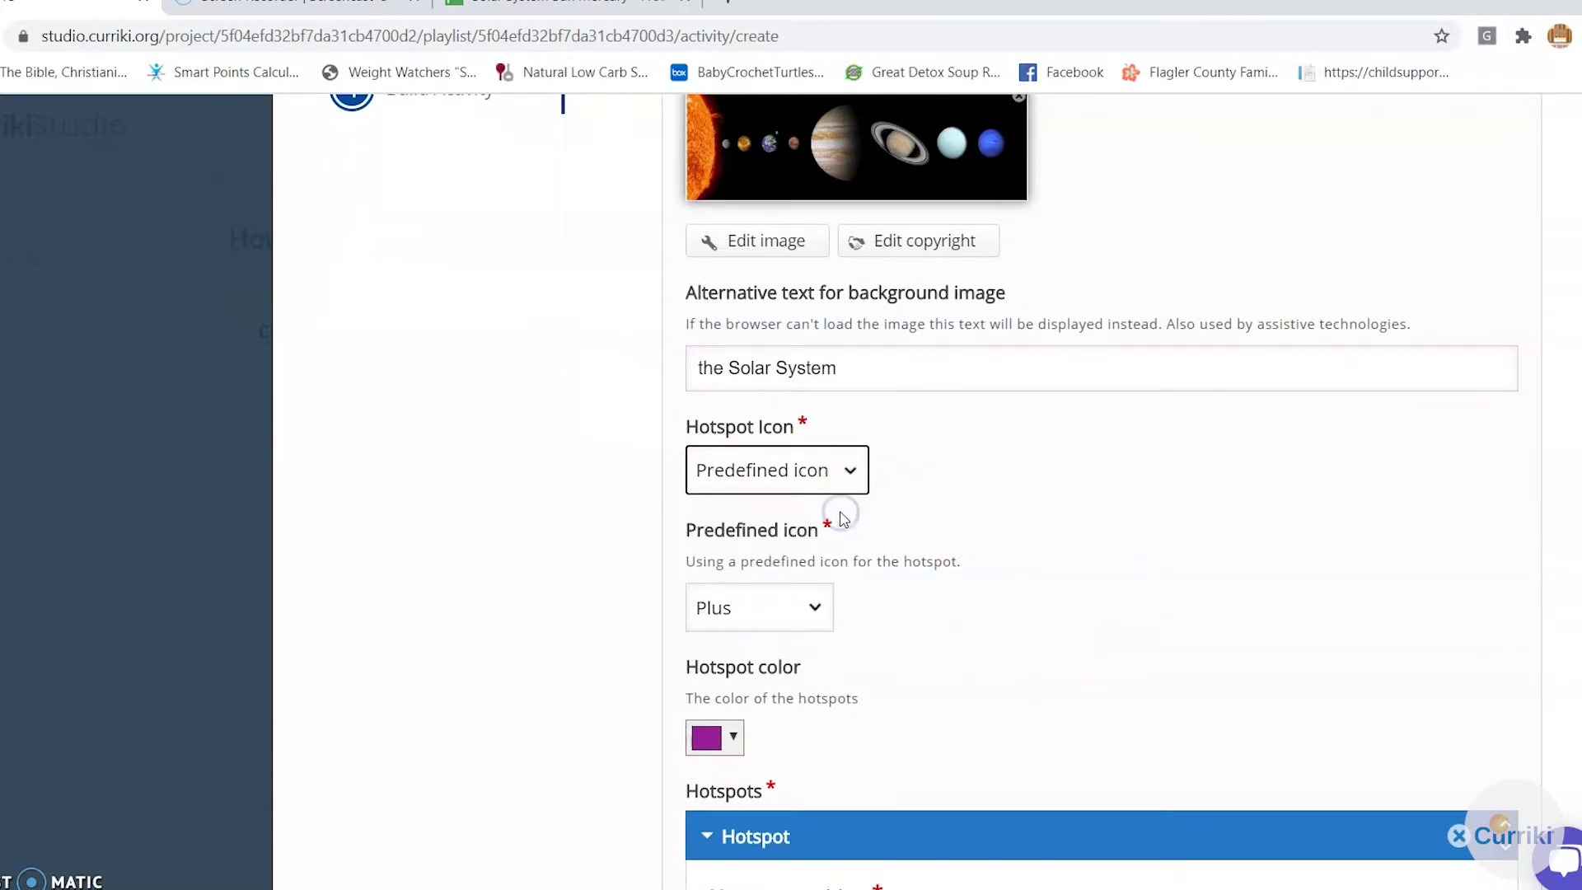
pyautogui.scroll(-2, 1109, 547)
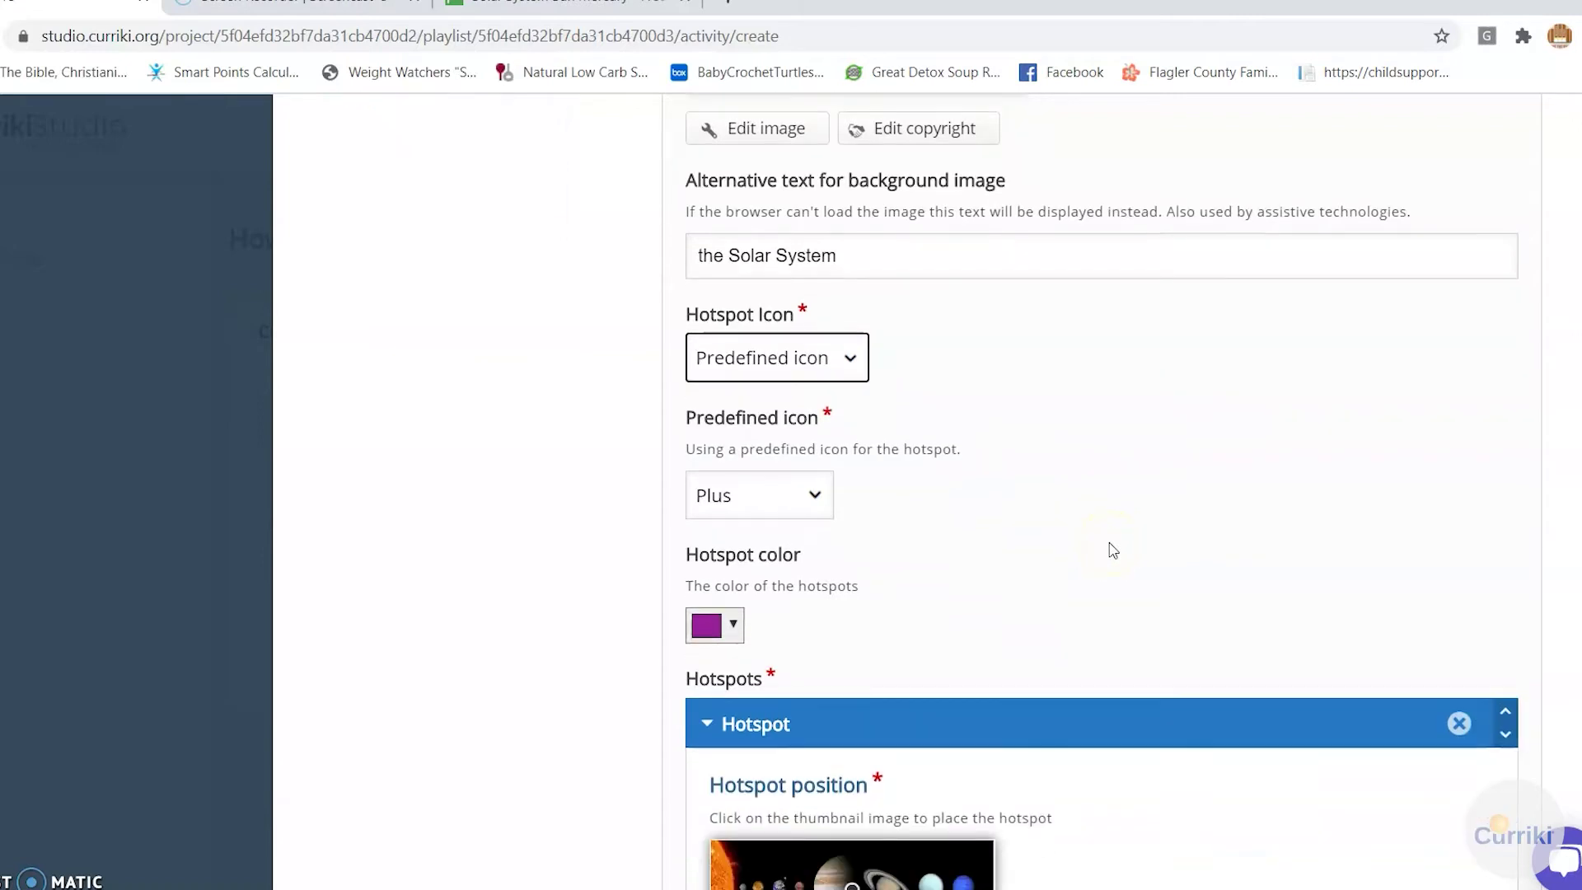
pyautogui.click(810, 468)
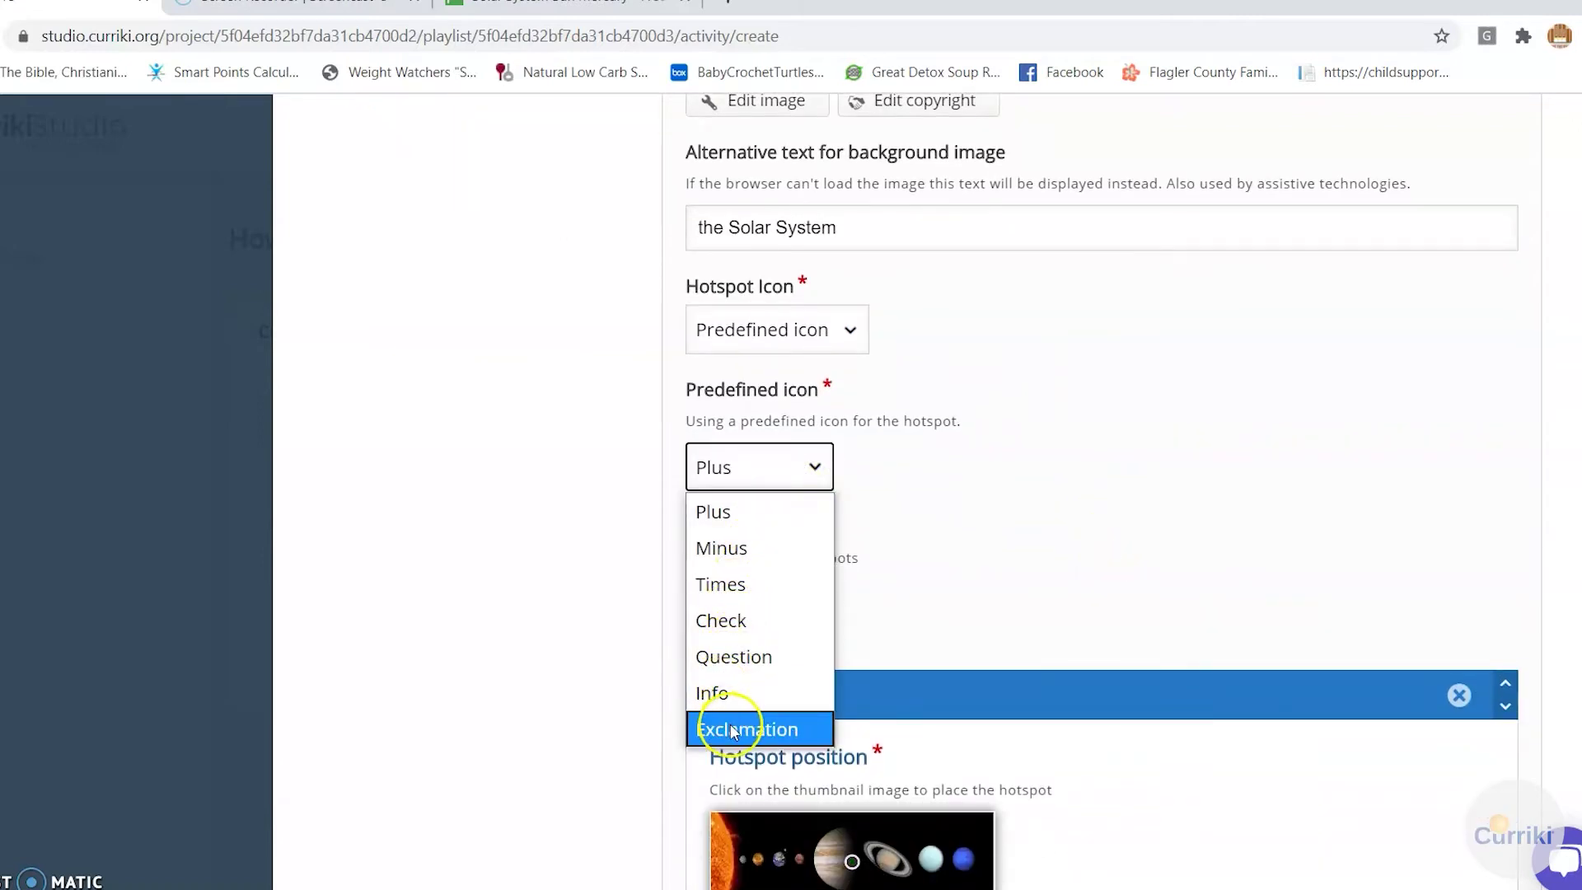
pyautogui.click(743, 657)
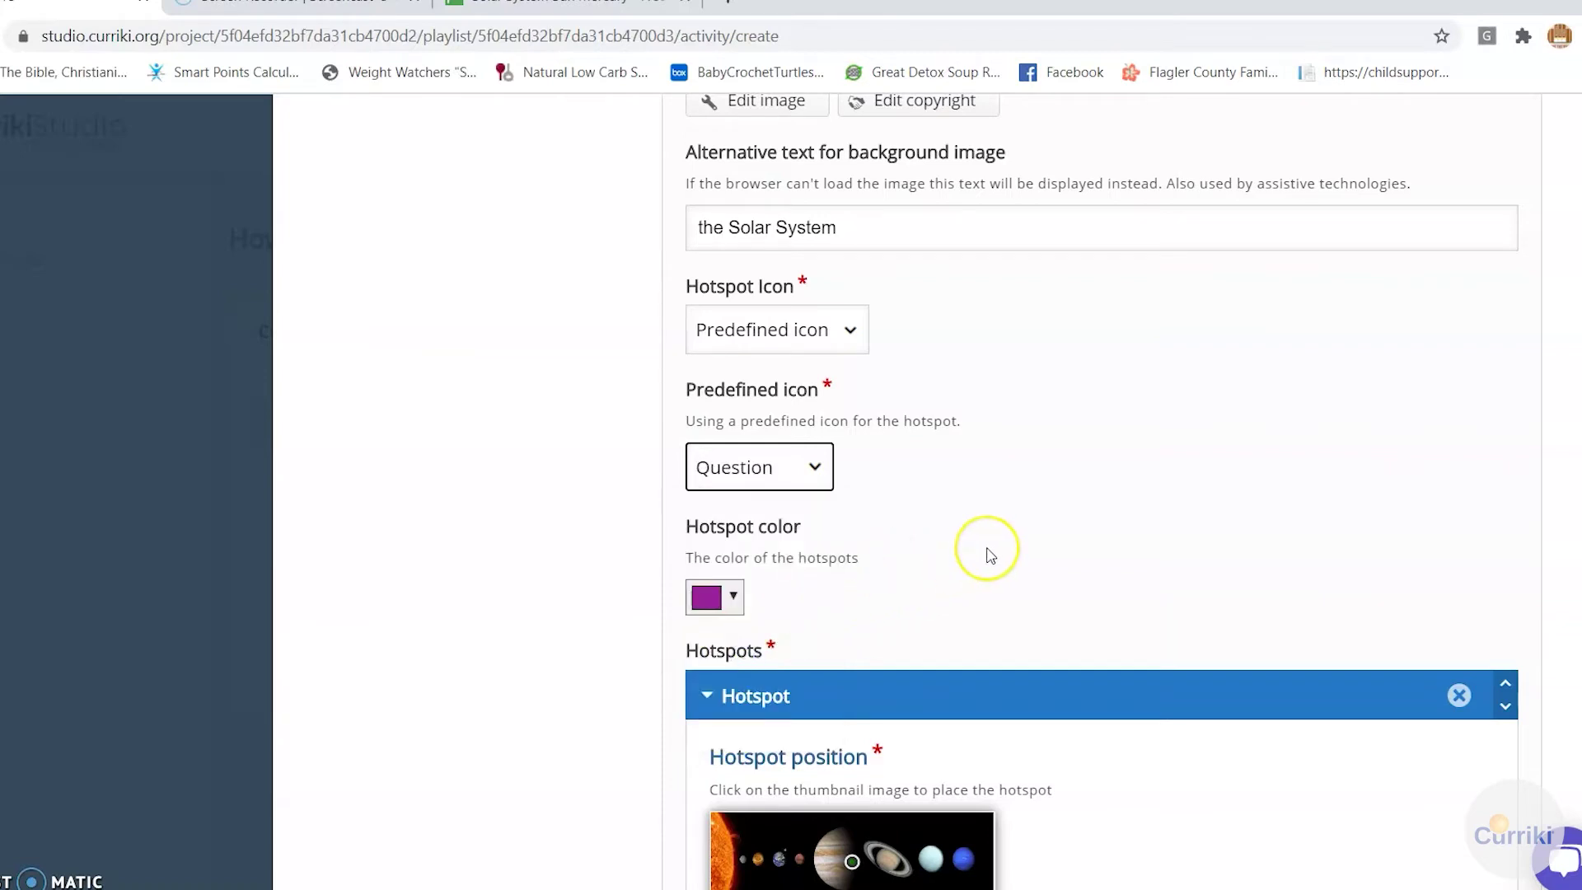
# Step: Set the hotspot color to the bright yellow #e9ee1a
pyautogui.scroll(-2, 989, 552)
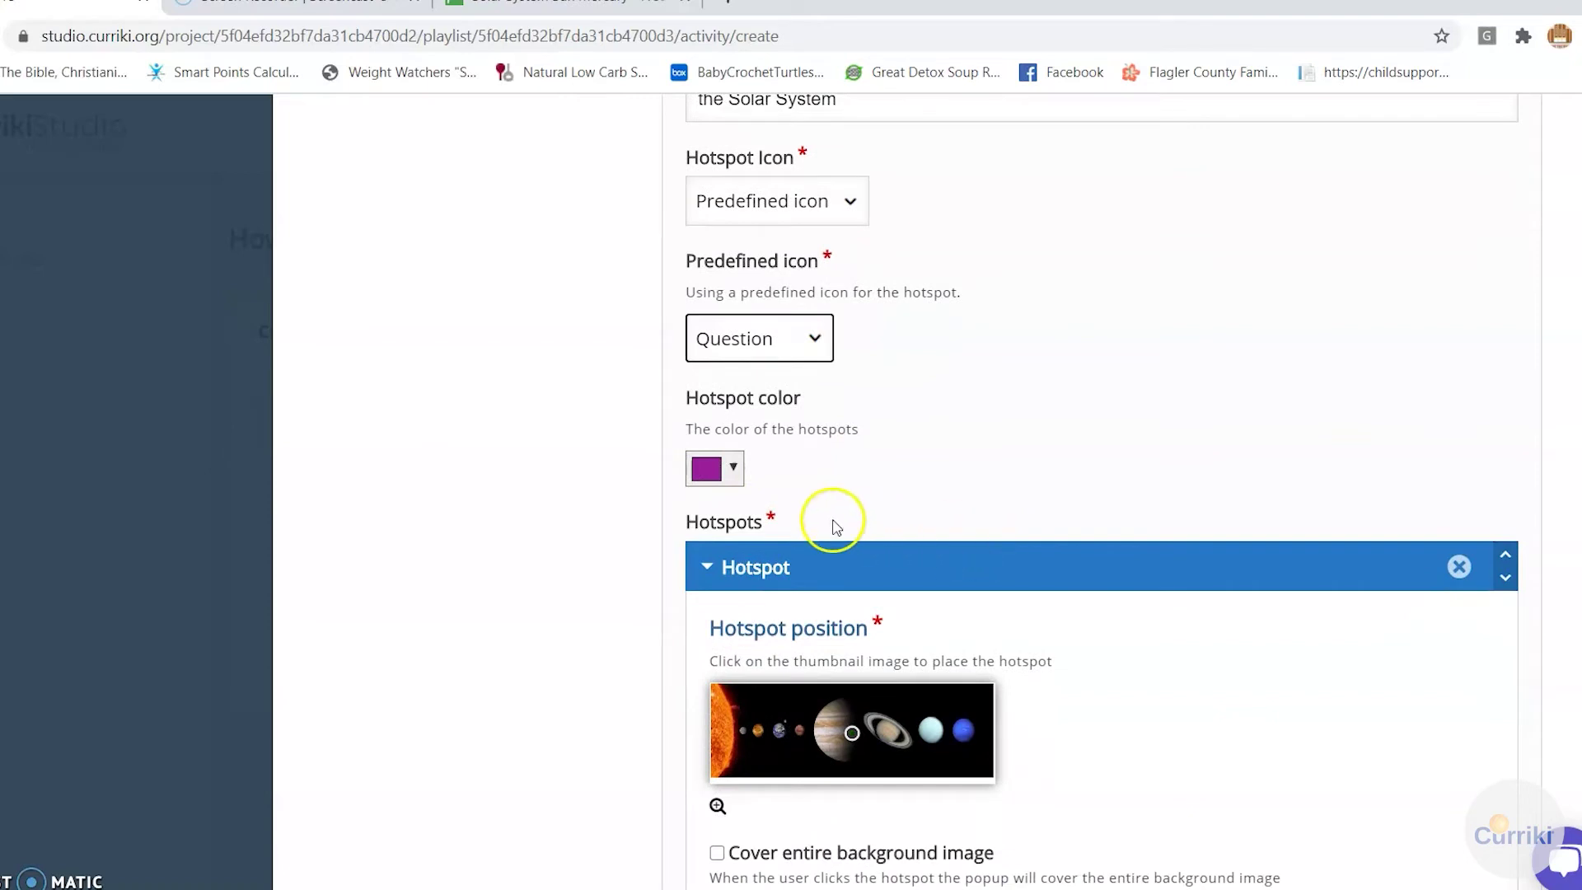
pyautogui.click(733, 476)
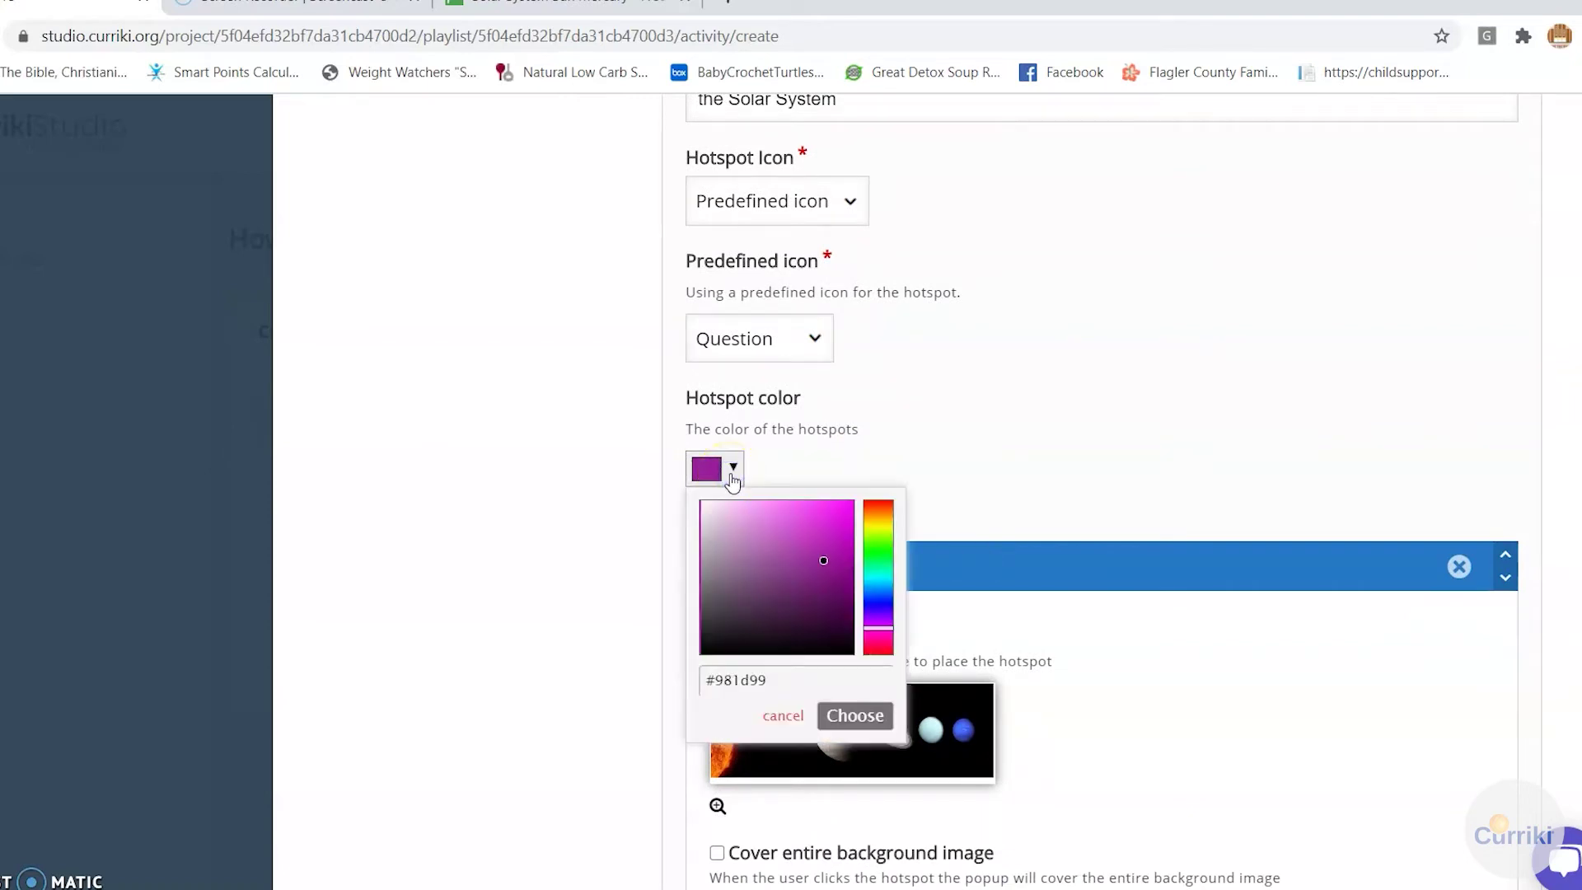
pyautogui.click(877, 525)
pyautogui.click(836, 510)
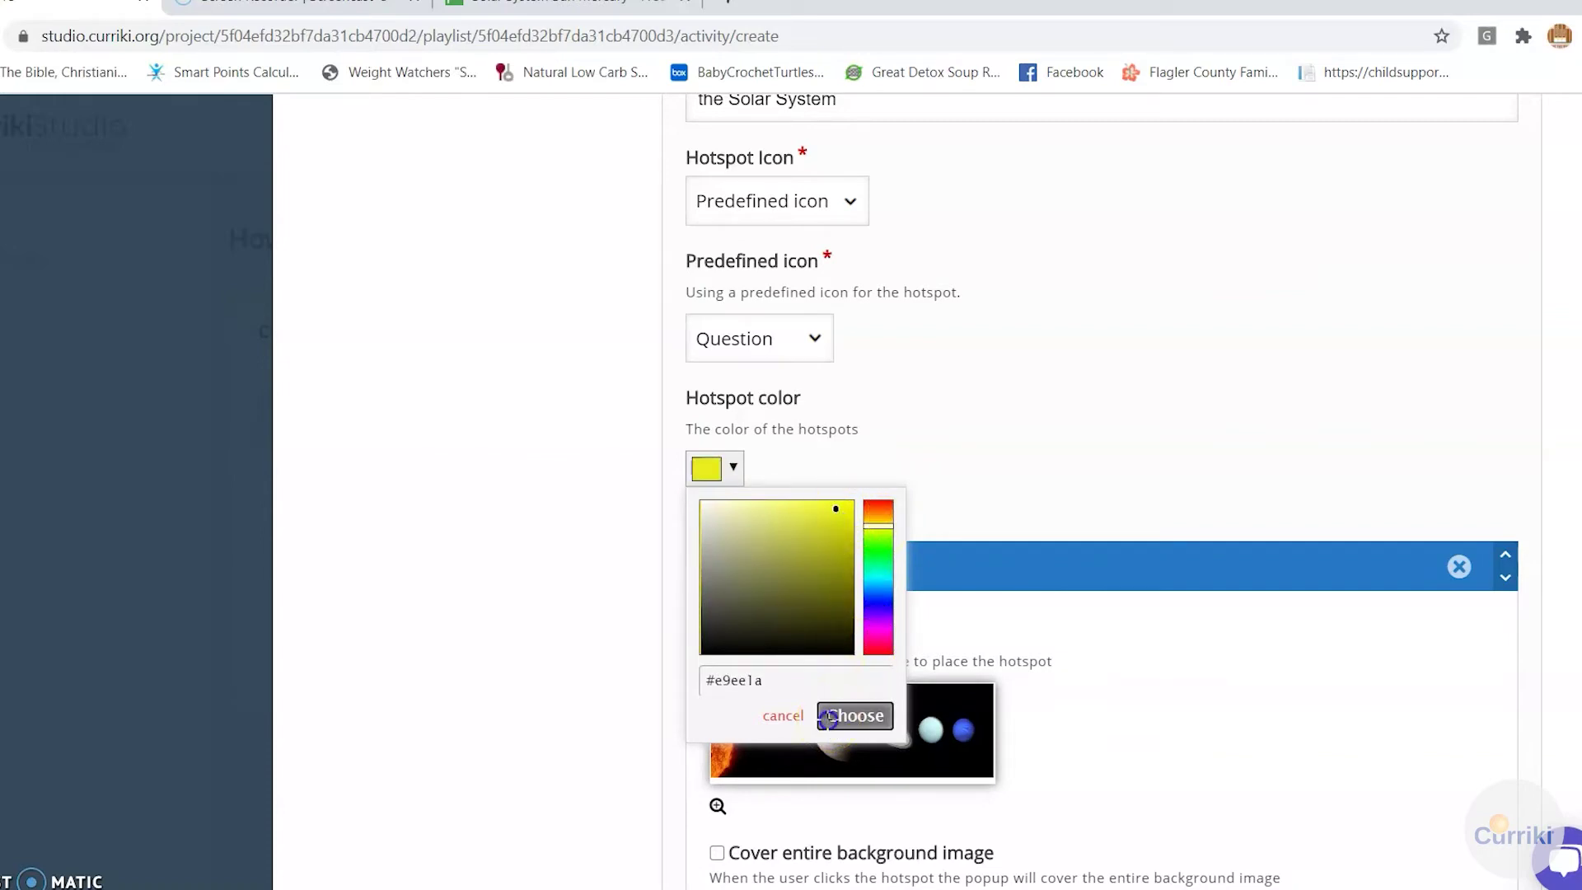
pyautogui.click(829, 725)
# Step: Position the first hotspot on the centre of Jupiter in the background image thumbnail
pyautogui.click(852, 732)
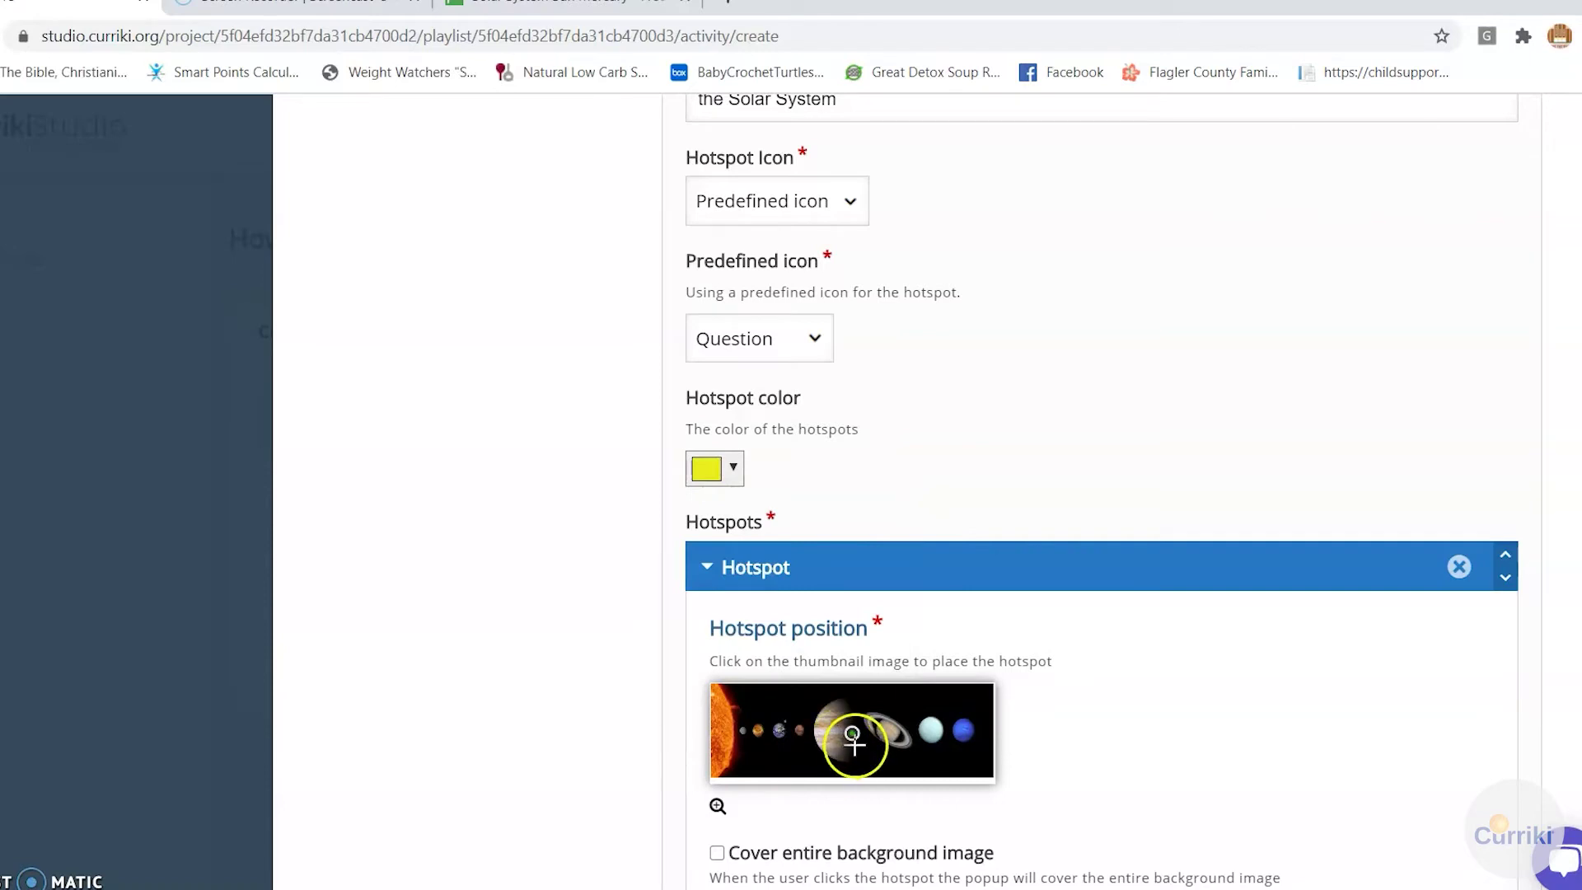
pyautogui.moveTo(851, 731); pyautogui.dragTo(838, 729)
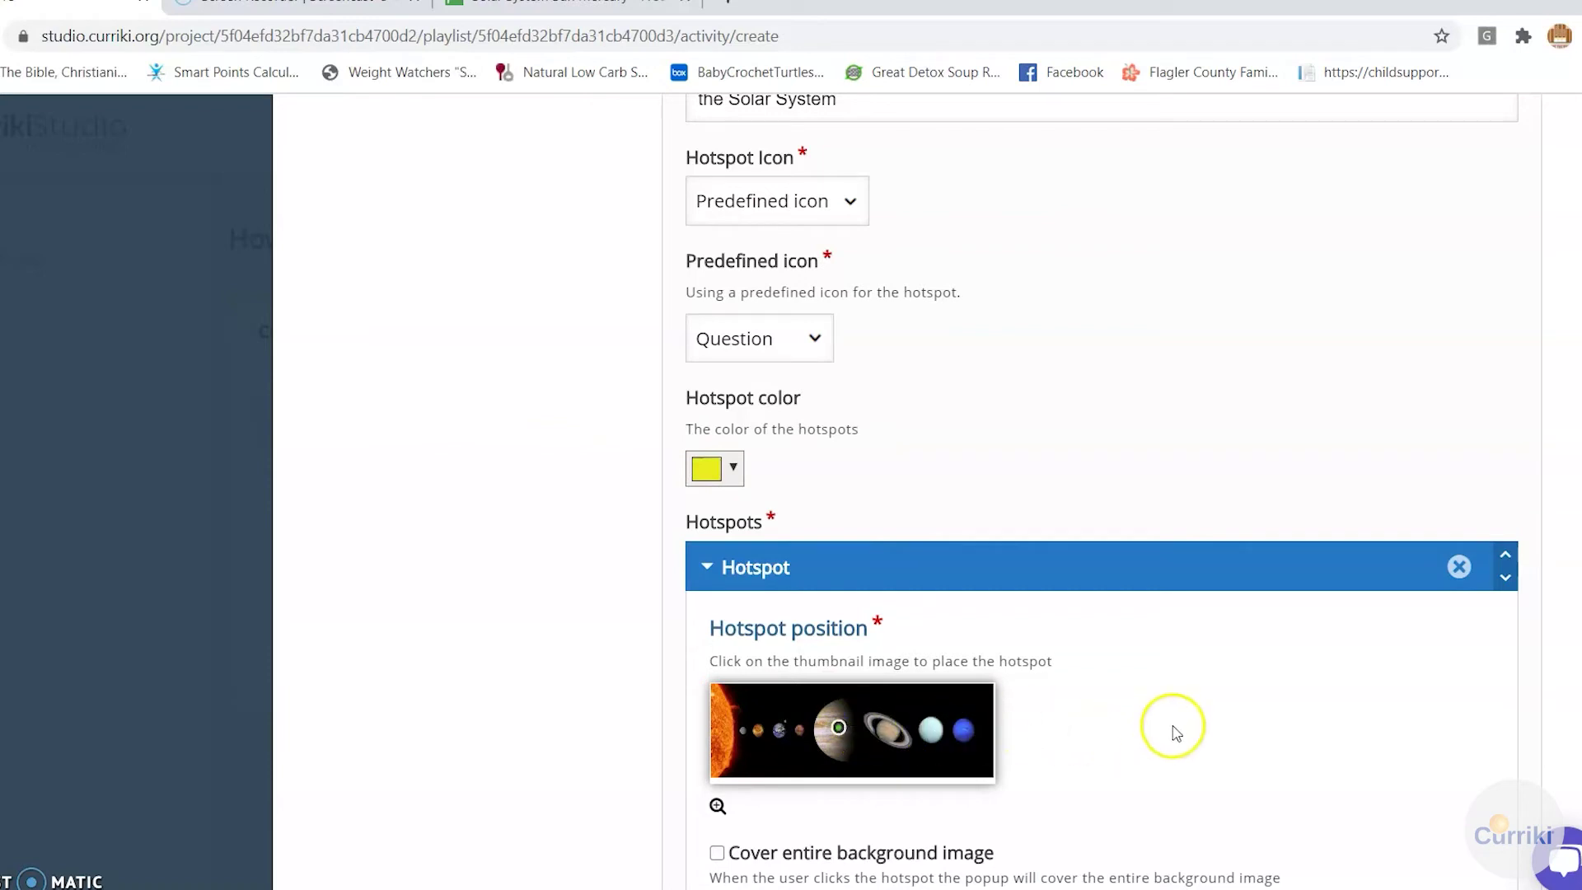
# Step: Set the hotspot's popup content item to Text and enter "Jupiter" as its text
pyautogui.scroll(-6, 1177, 734)
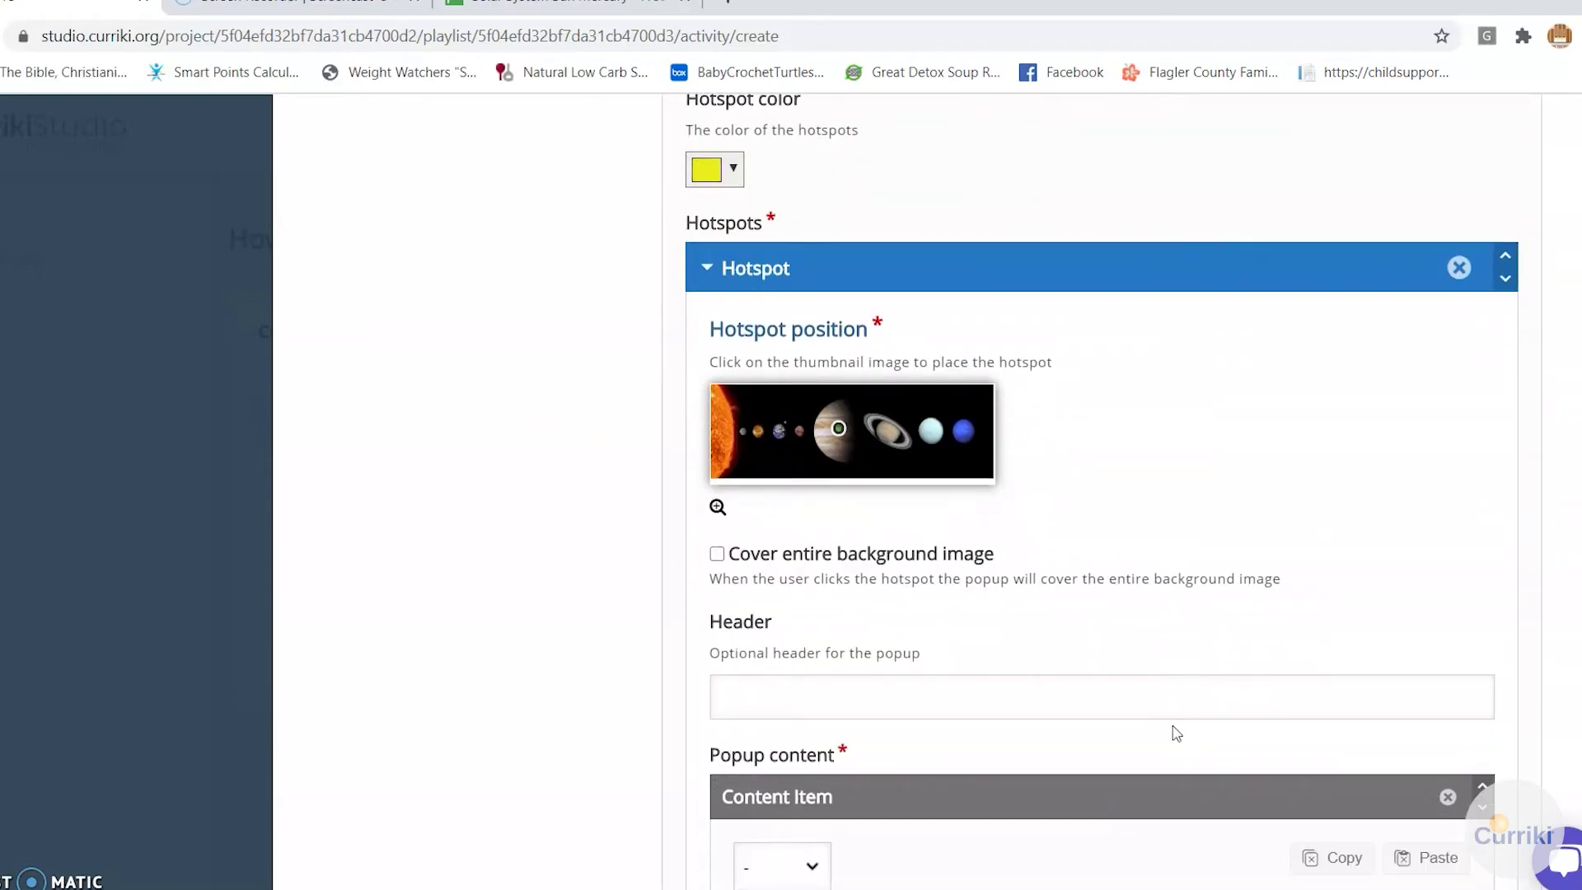
pyautogui.click(813, 684)
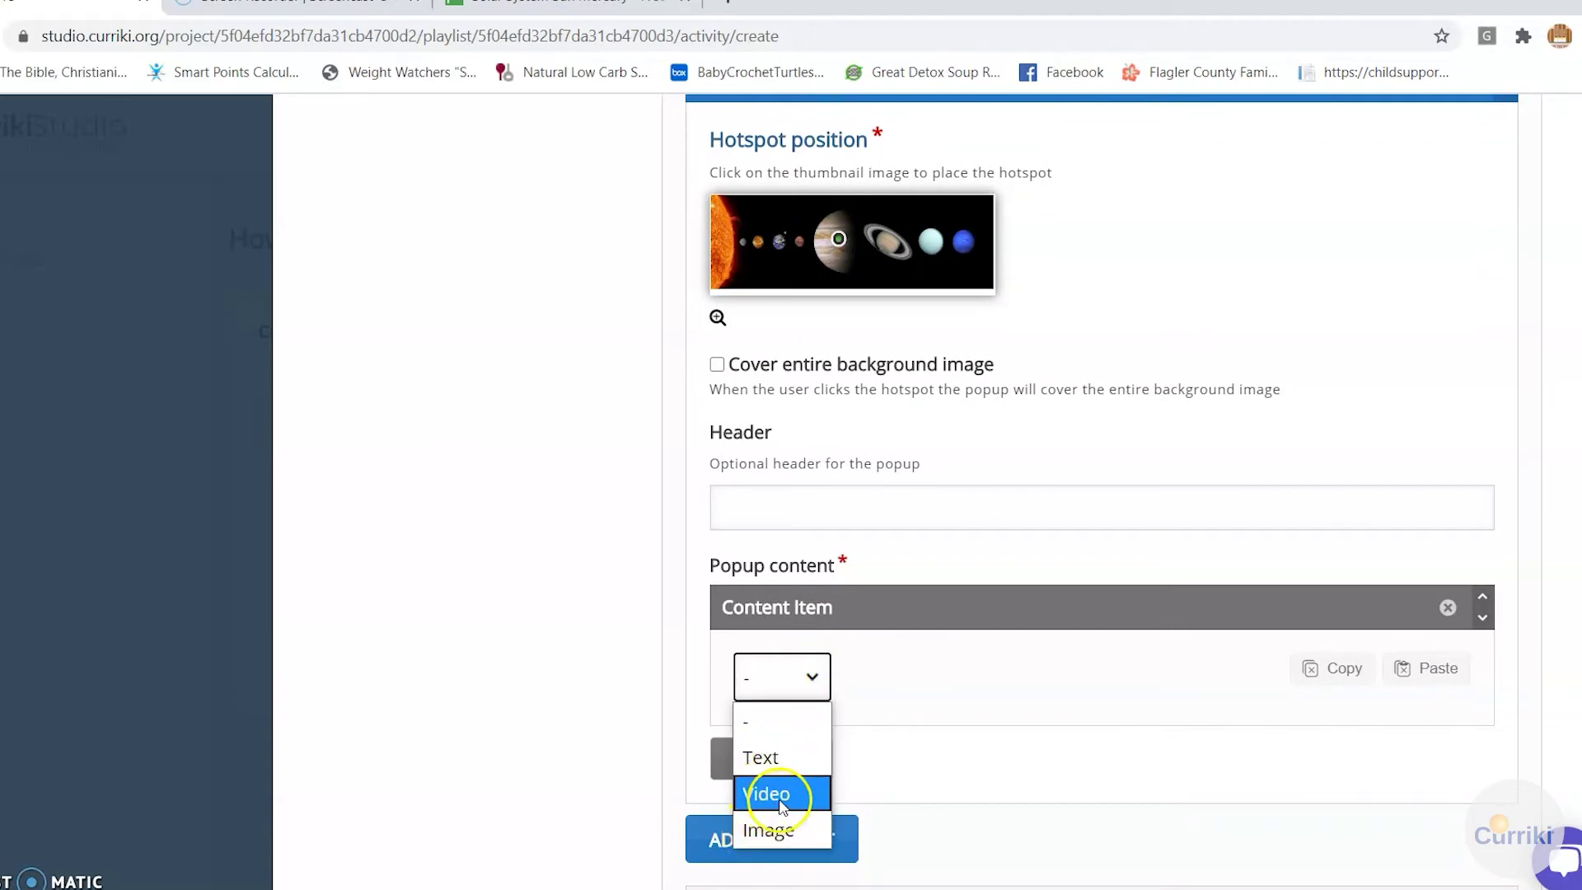
pyautogui.click(791, 766)
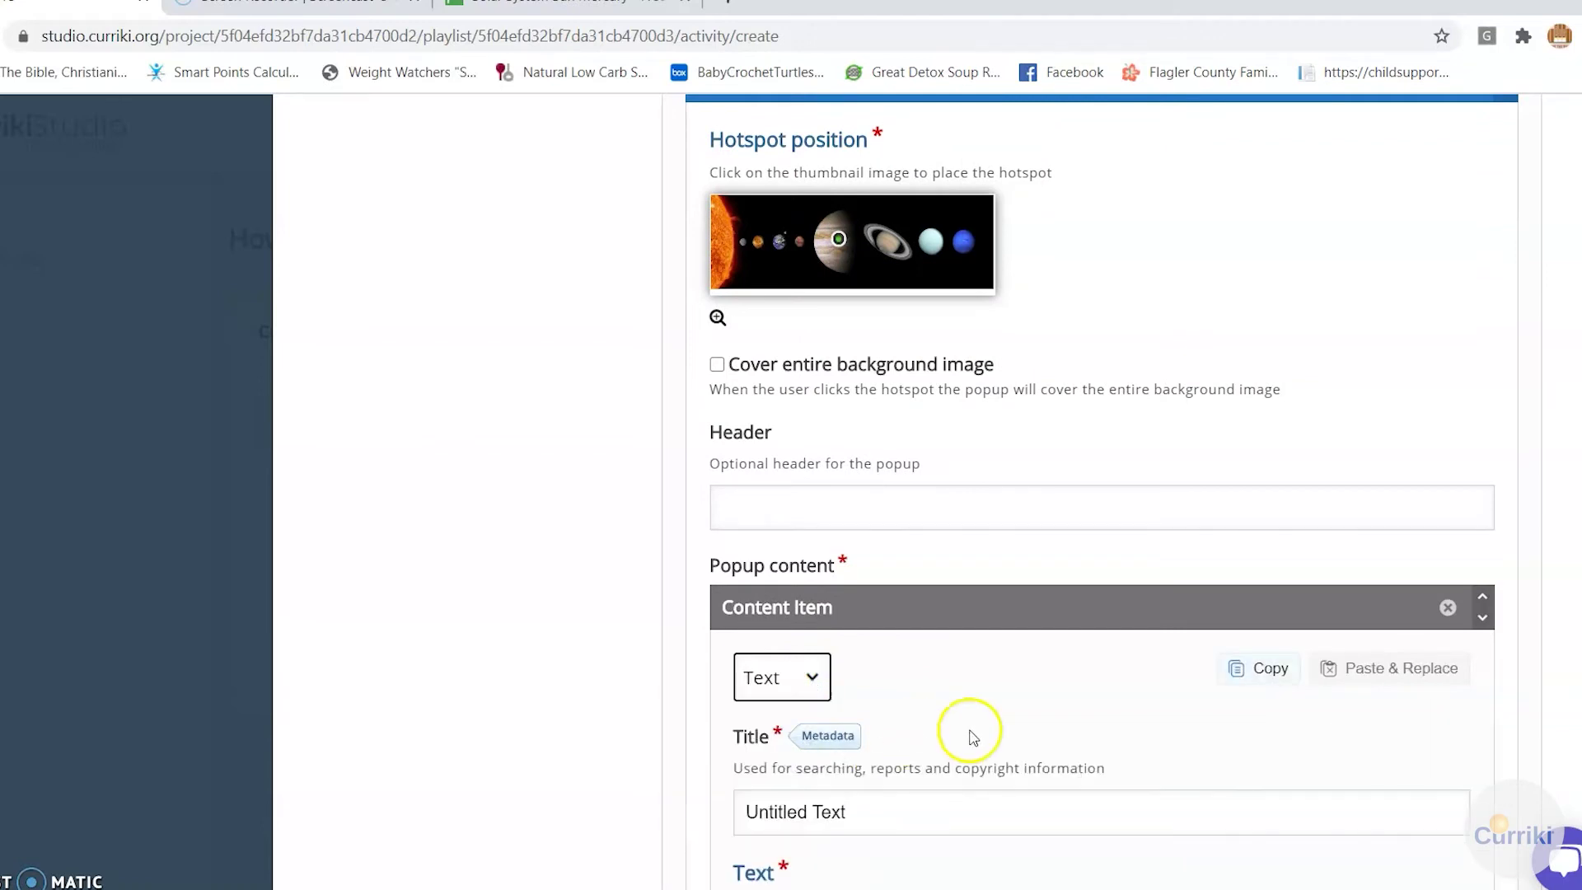
pyautogui.scroll(-2, 1061, 725)
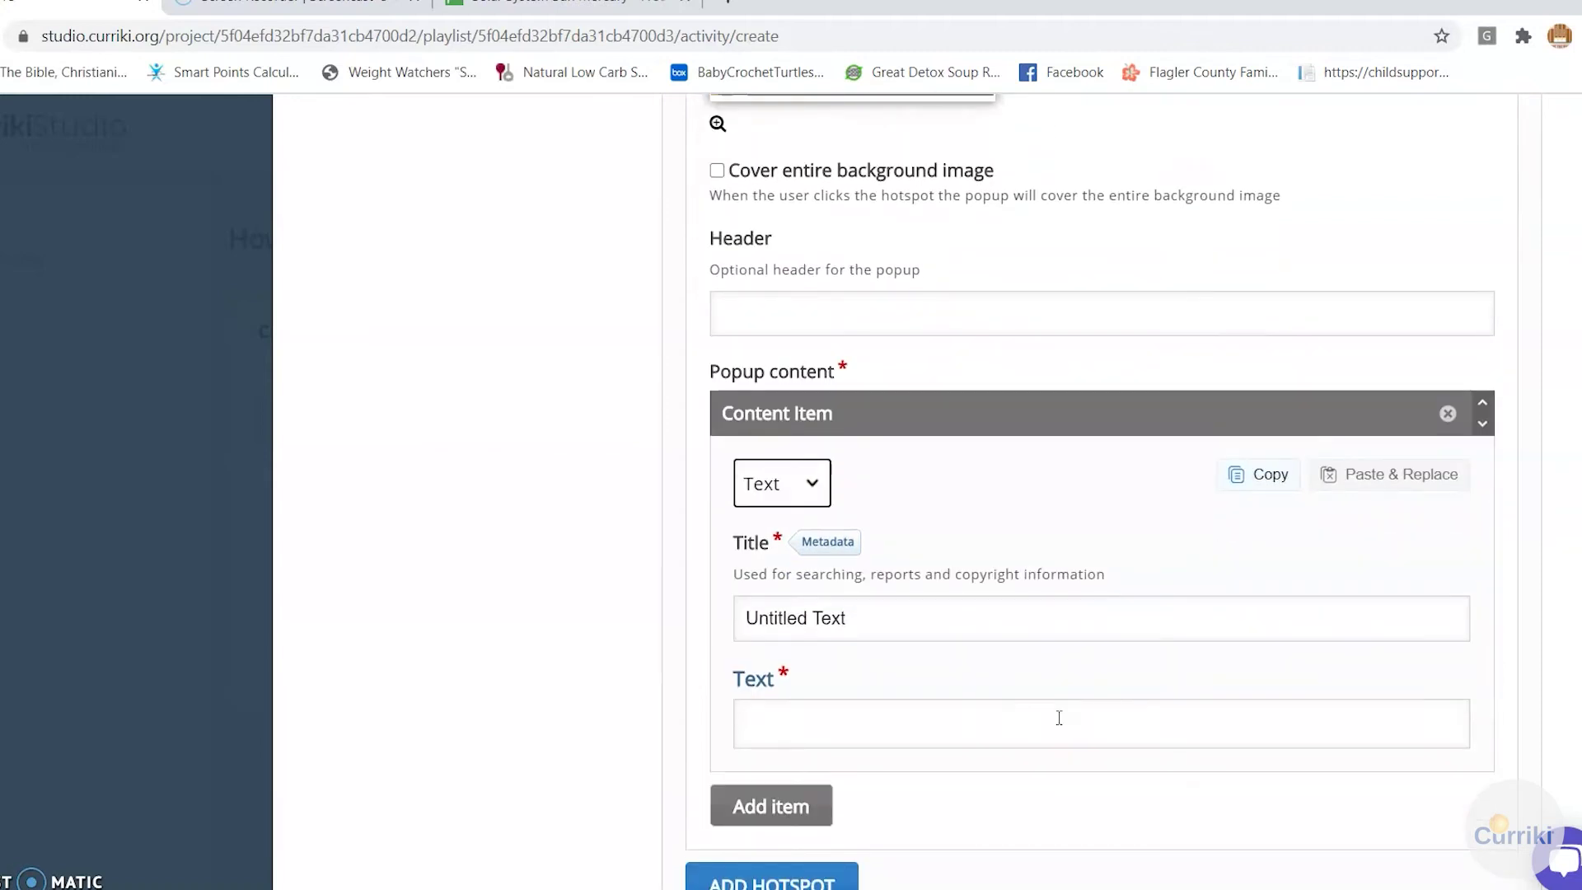
pyautogui.click(921, 791)
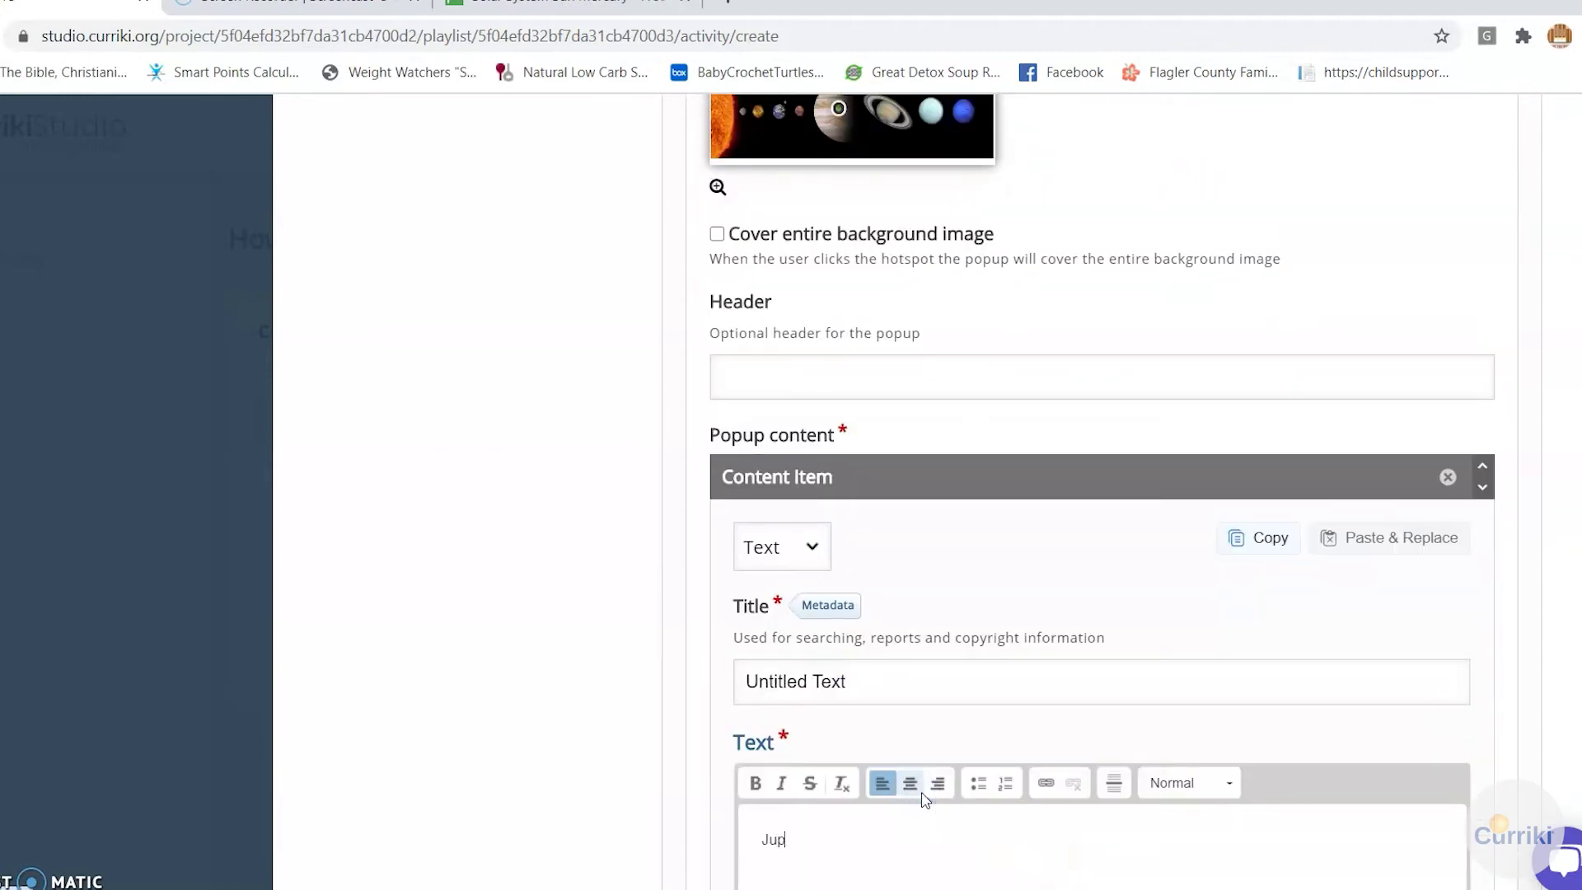
# Step: Format the "Jupiter" popup text as bold with the Heading 2 paragraph format
pyautogui.scroll(-1, 979, 846)
pyautogui.moveTo(752, 748); pyautogui.dragTo(826, 749)
pyautogui.click(755, 692)
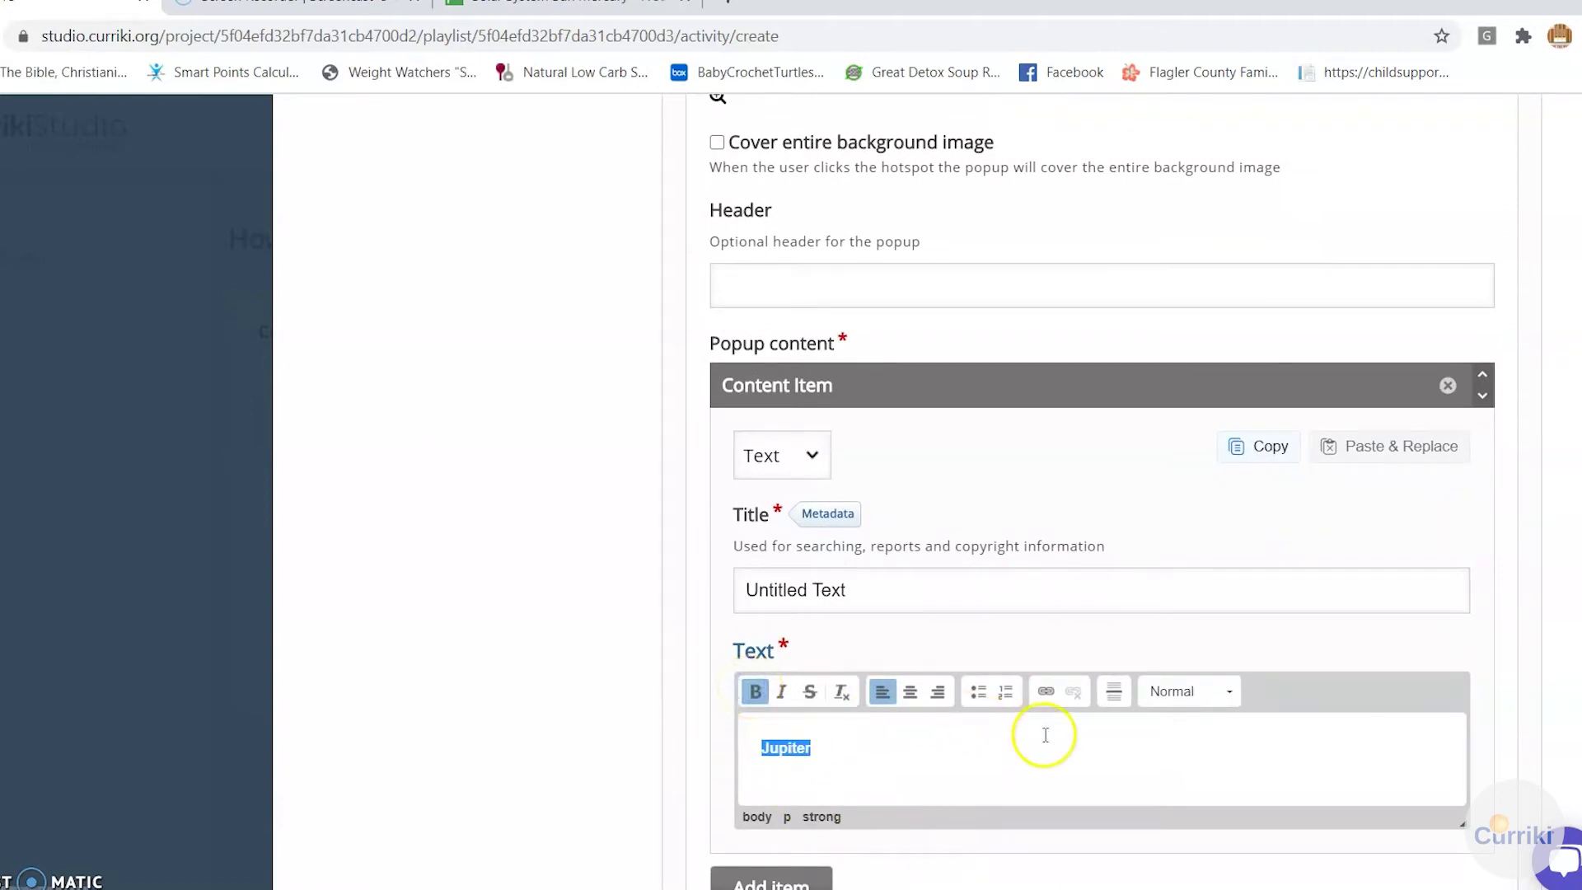
pyautogui.click(1211, 699)
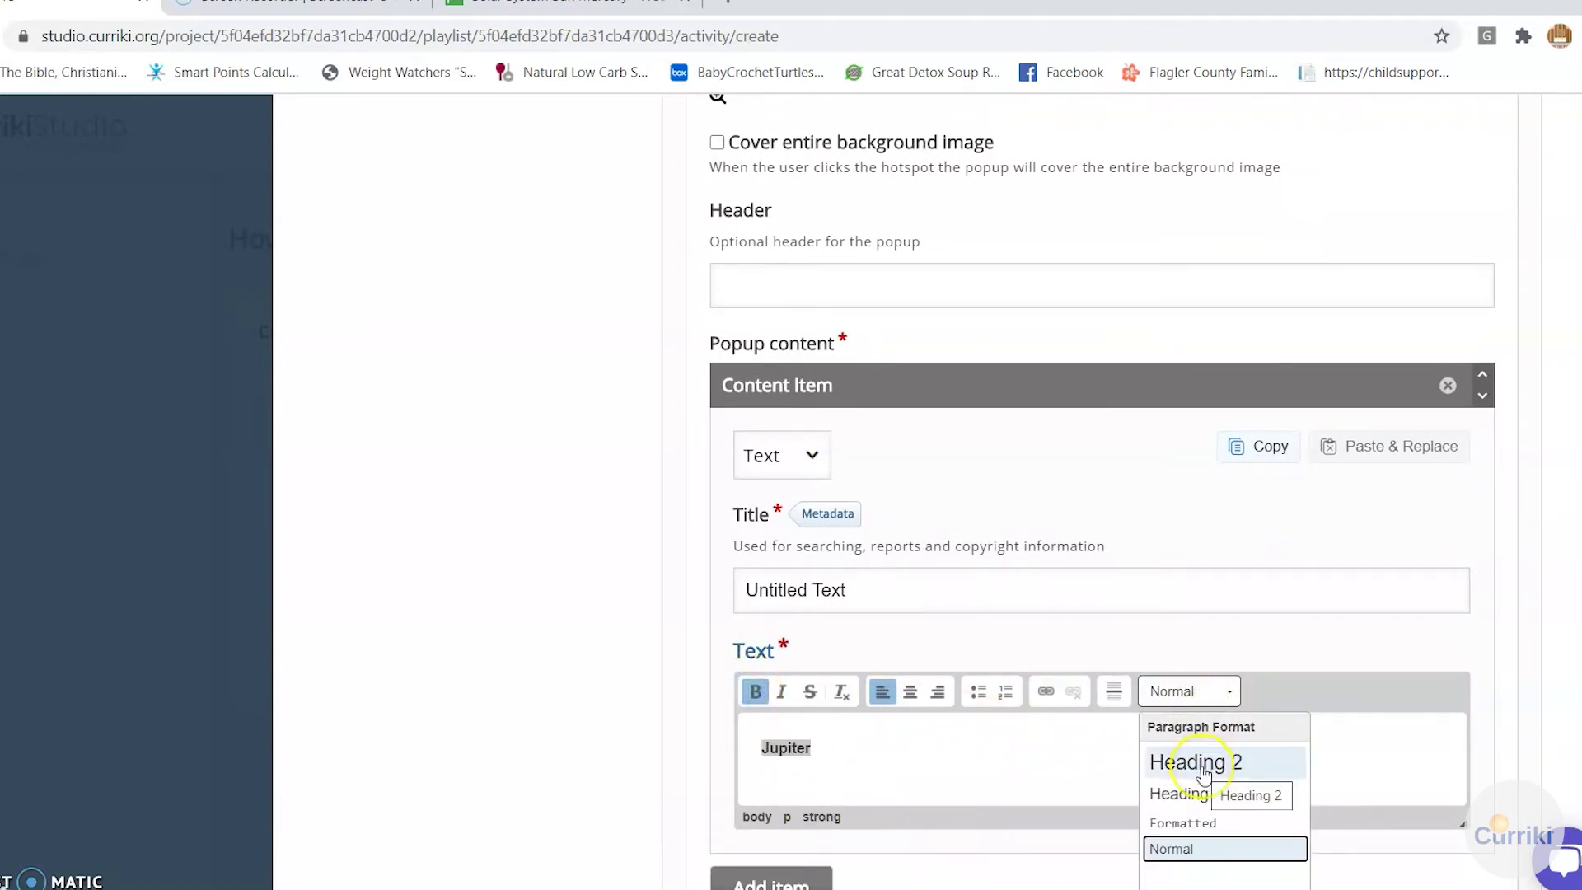
pyautogui.click(1203, 763)
pyautogui.click(865, 752)
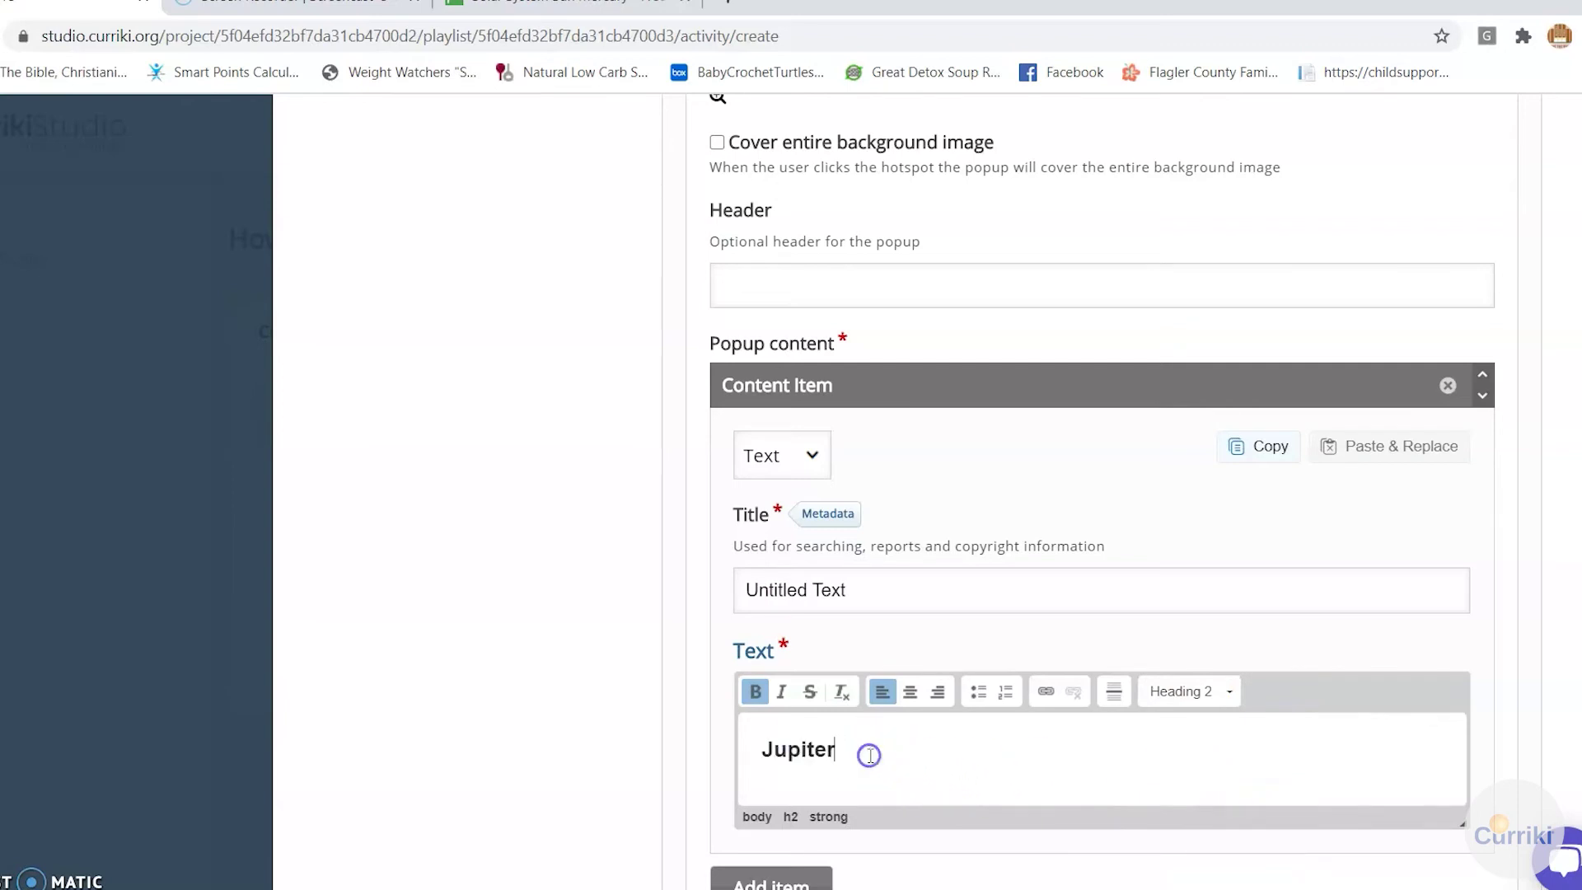
# Step: Add a second hotspot and position it on Neptune, the last planet in the background image thumbnail
pyautogui.scroll(-3, 1117, 872)
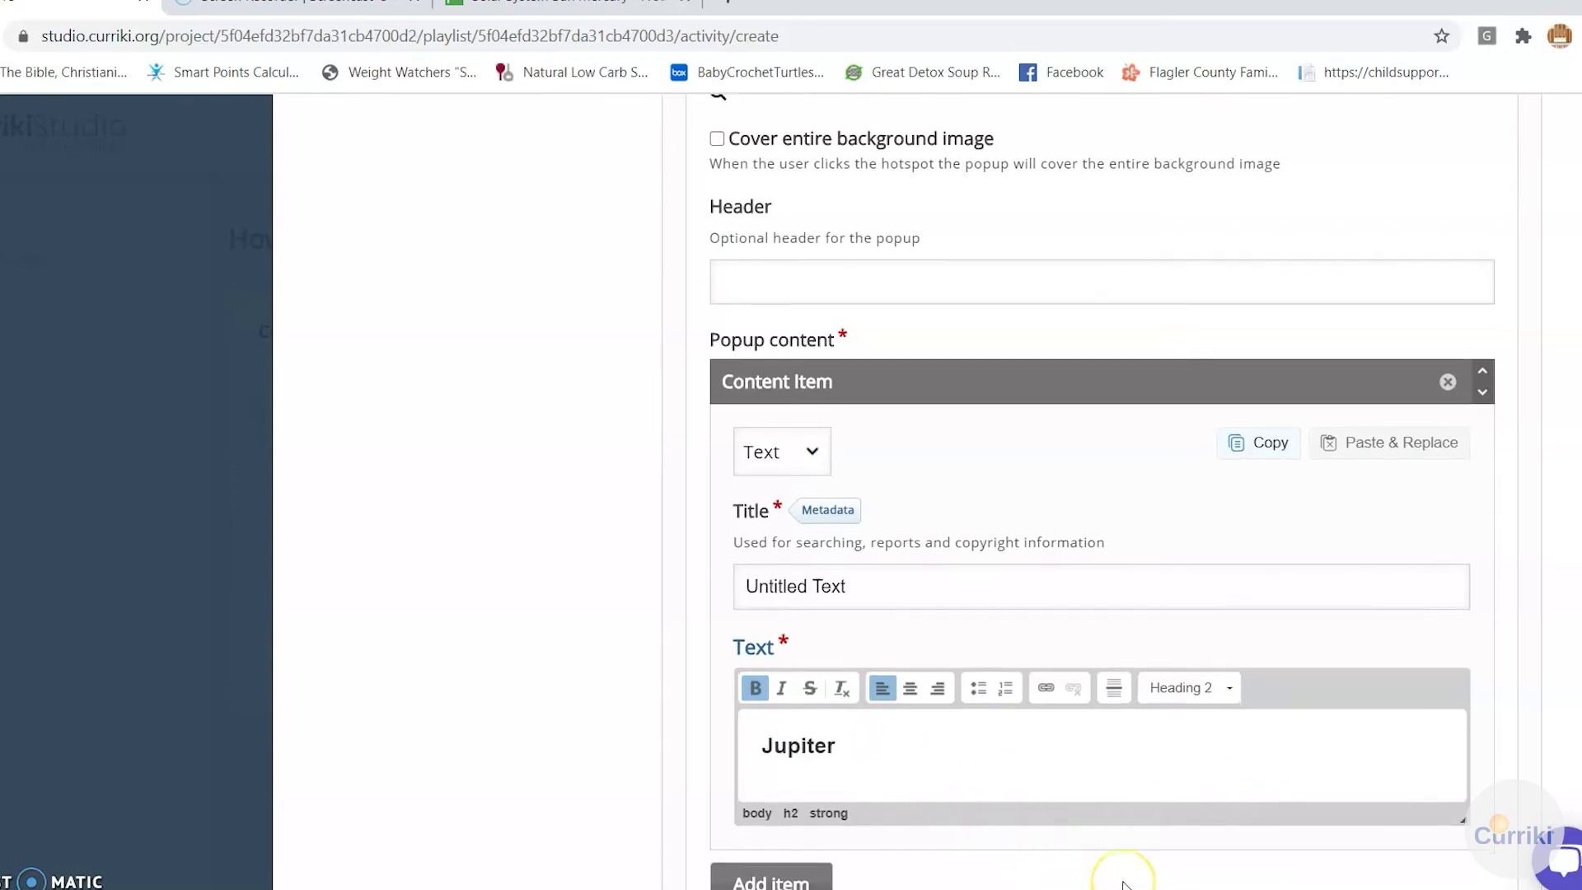
pyautogui.scroll(-1, 1123, 883)
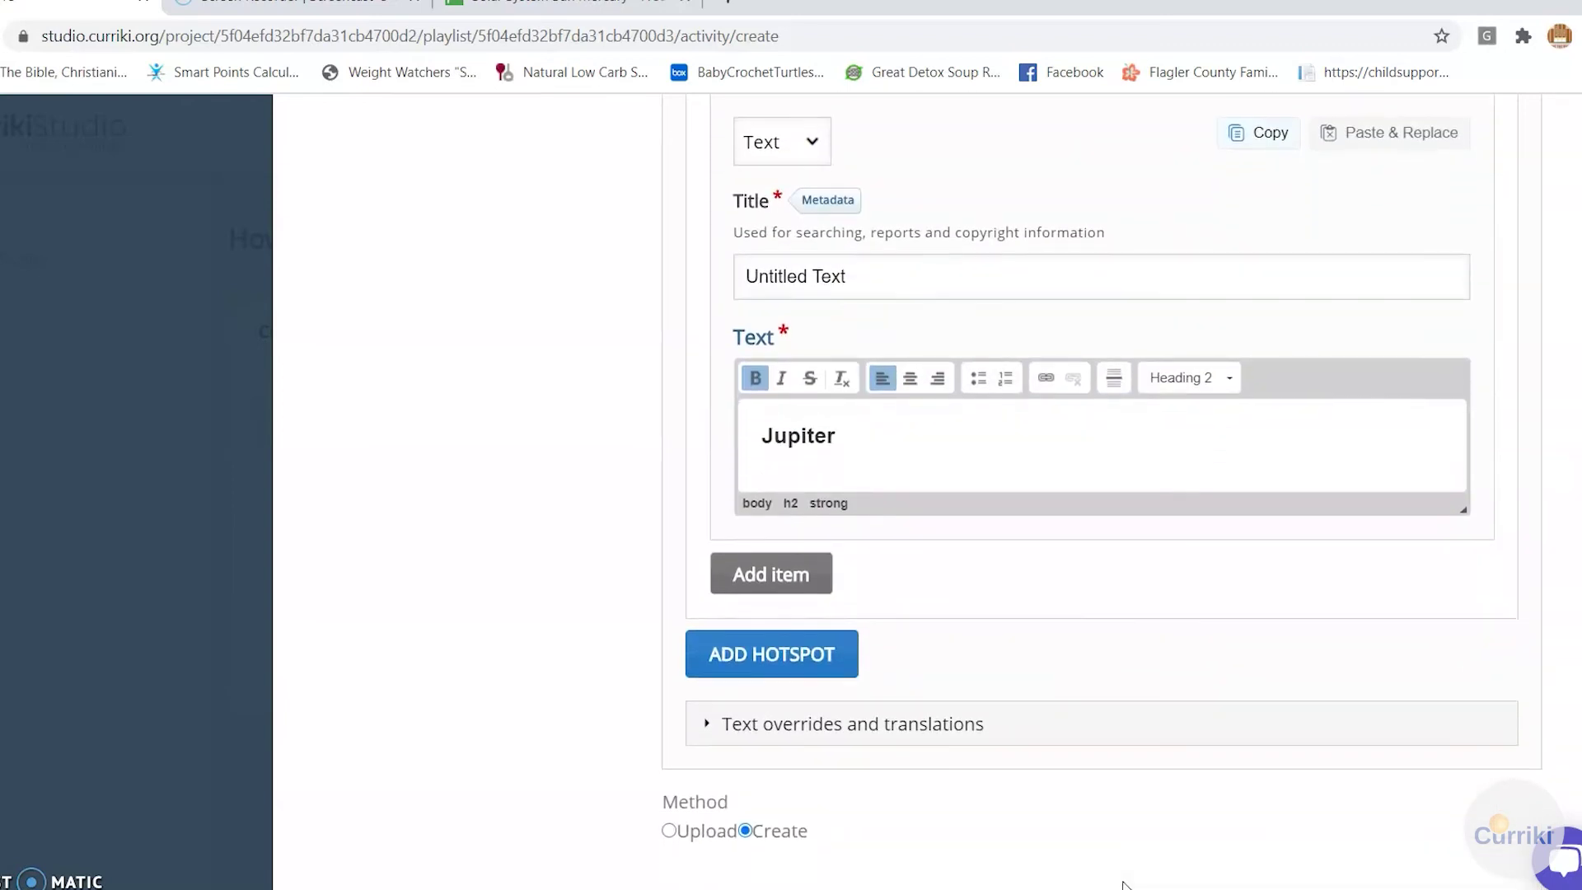
pyautogui.click(844, 669)
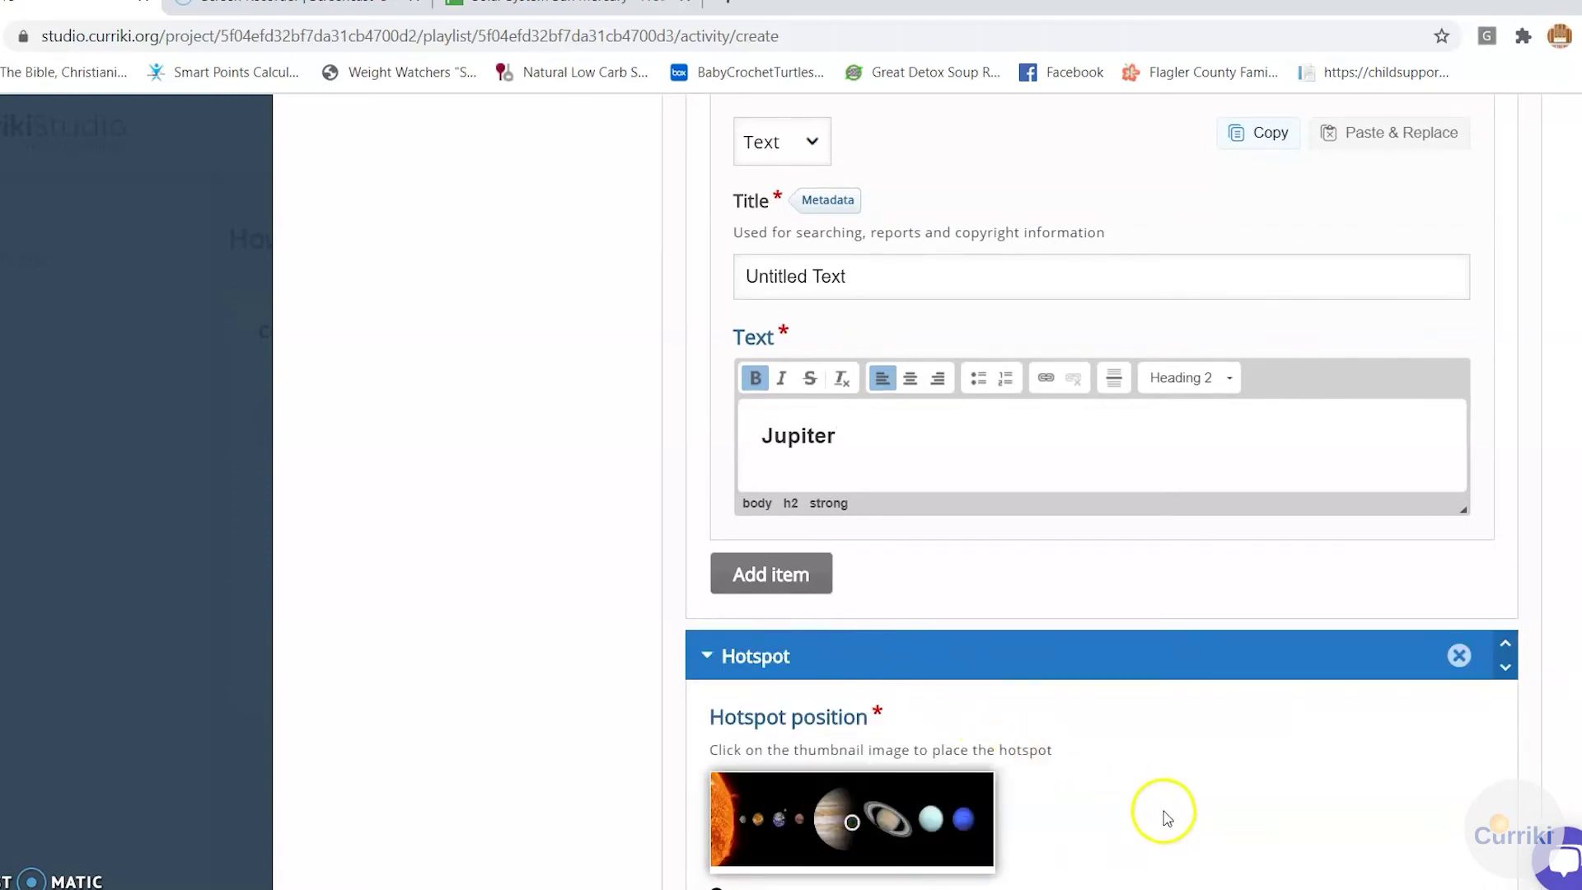
pyautogui.scroll(-2, 1183, 779)
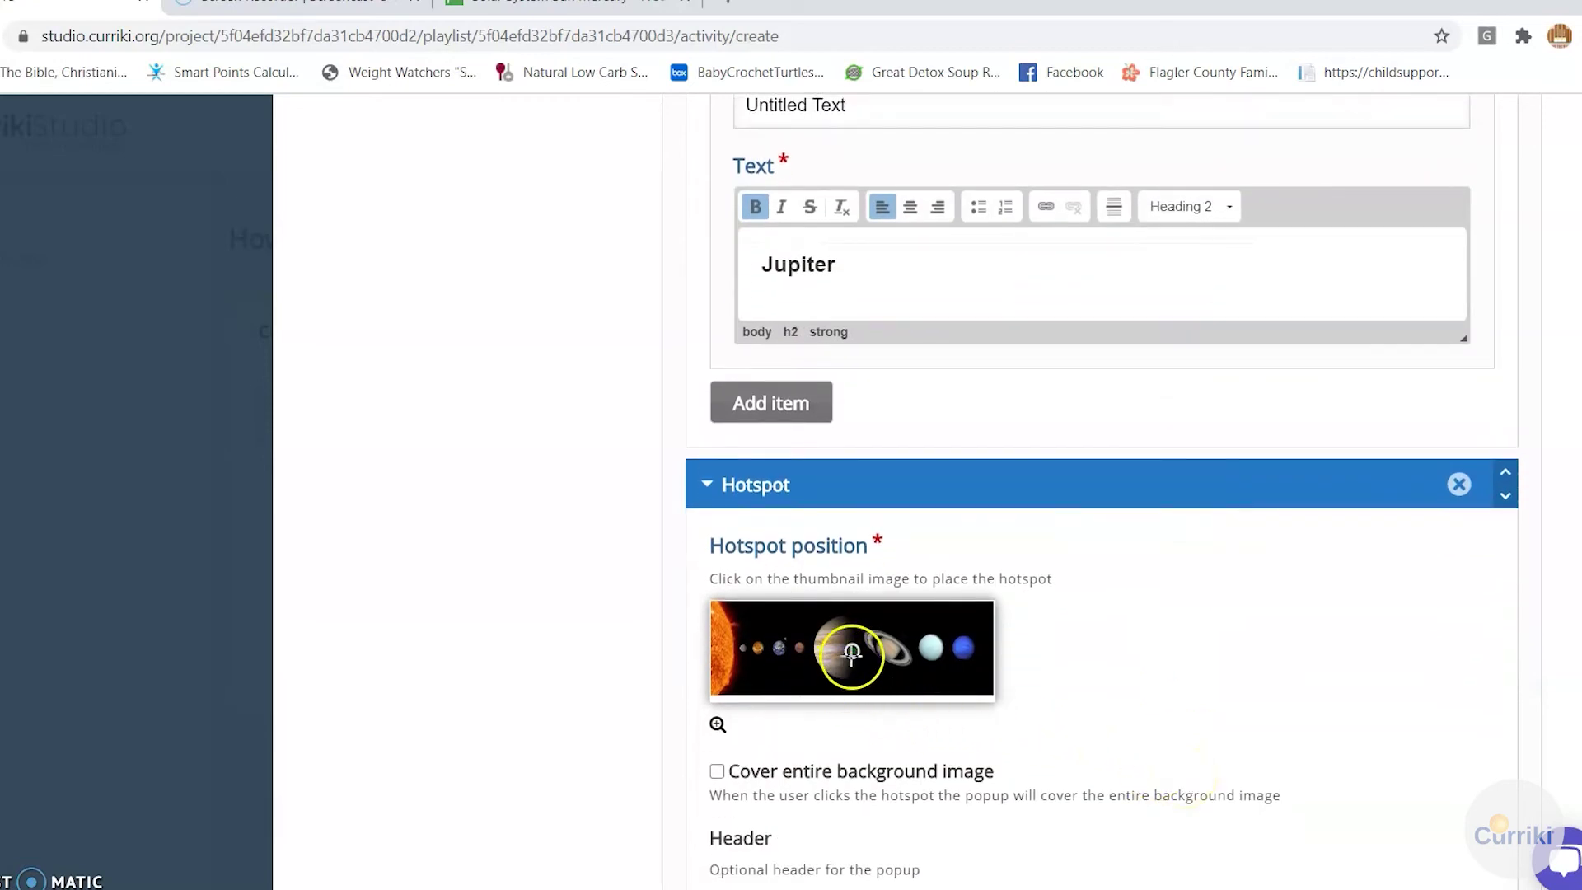
pyautogui.click(963, 649)
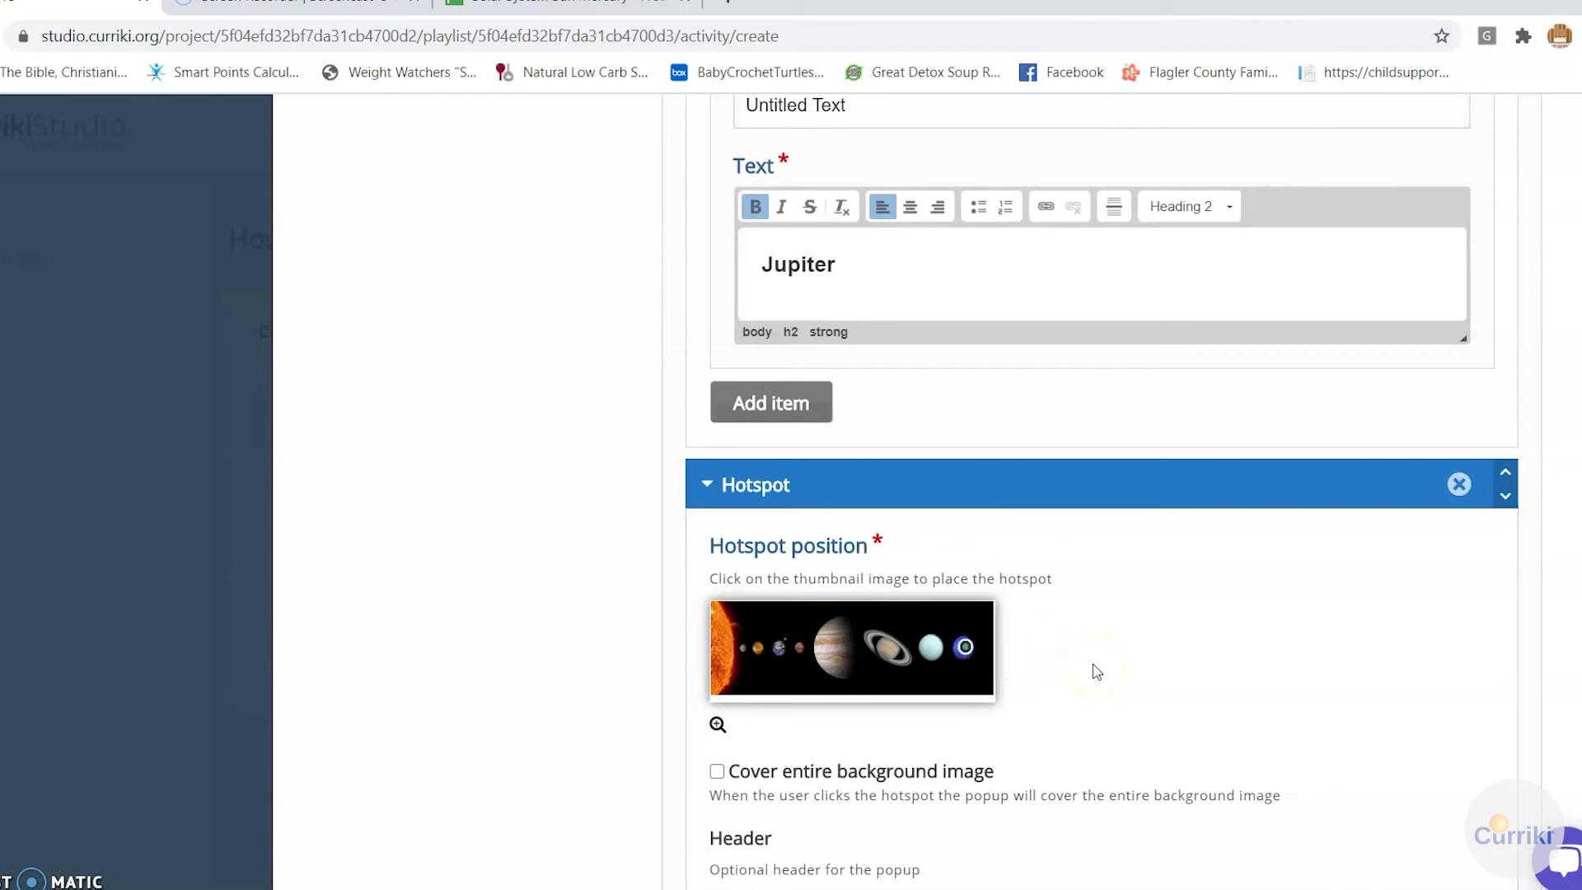
# Step: Set the second hotspot's popup content item to Text and enter "Neptune" in bold as its text
pyautogui.scroll(-5, 1097, 672)
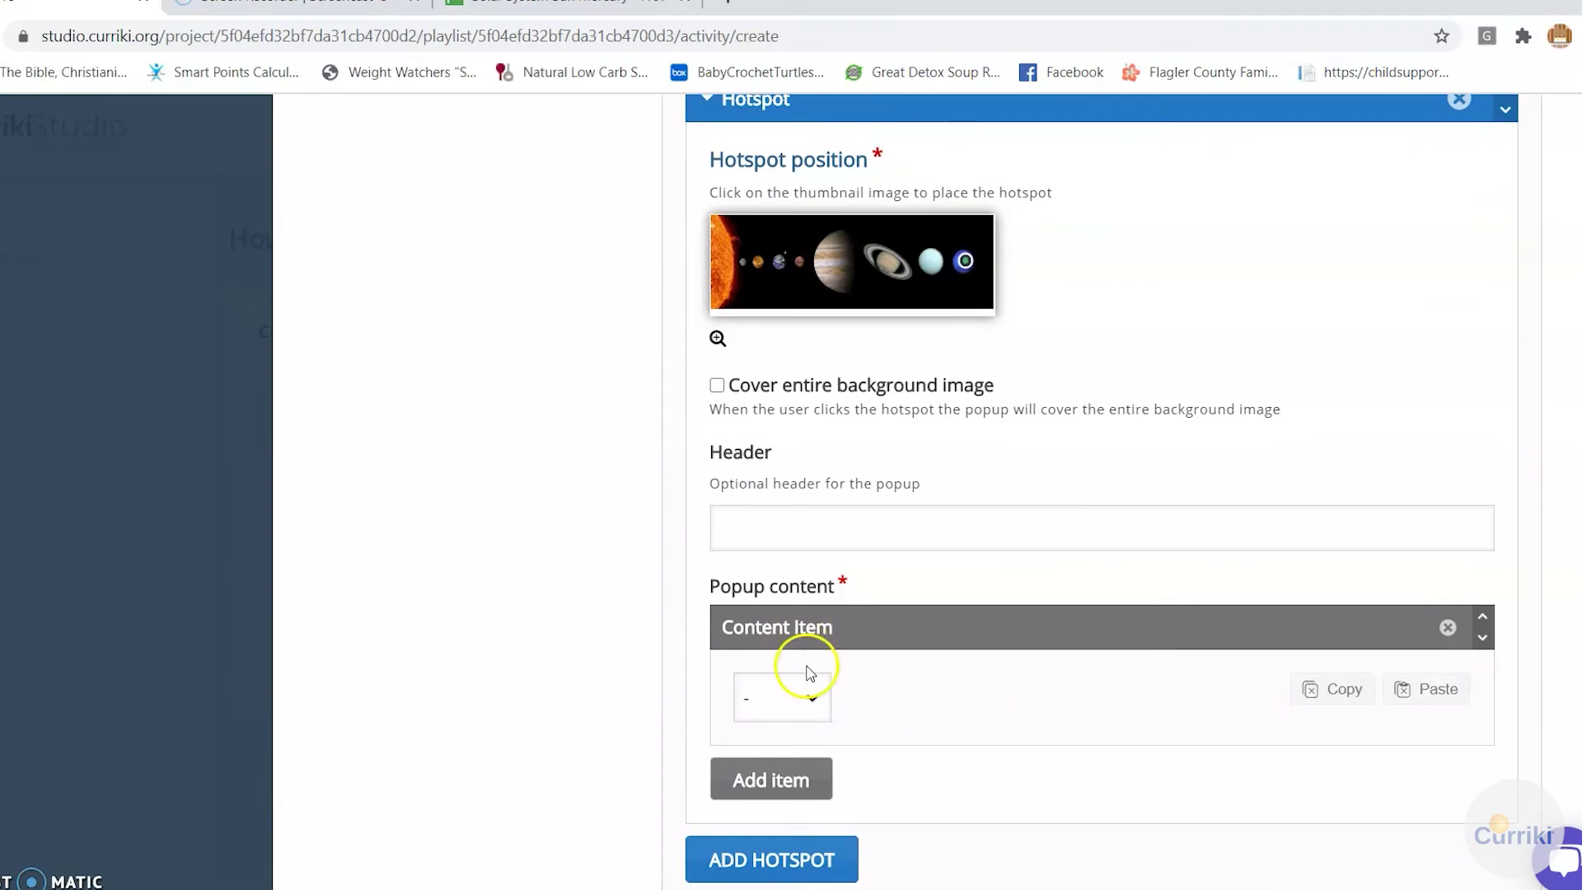
pyautogui.click(811, 697)
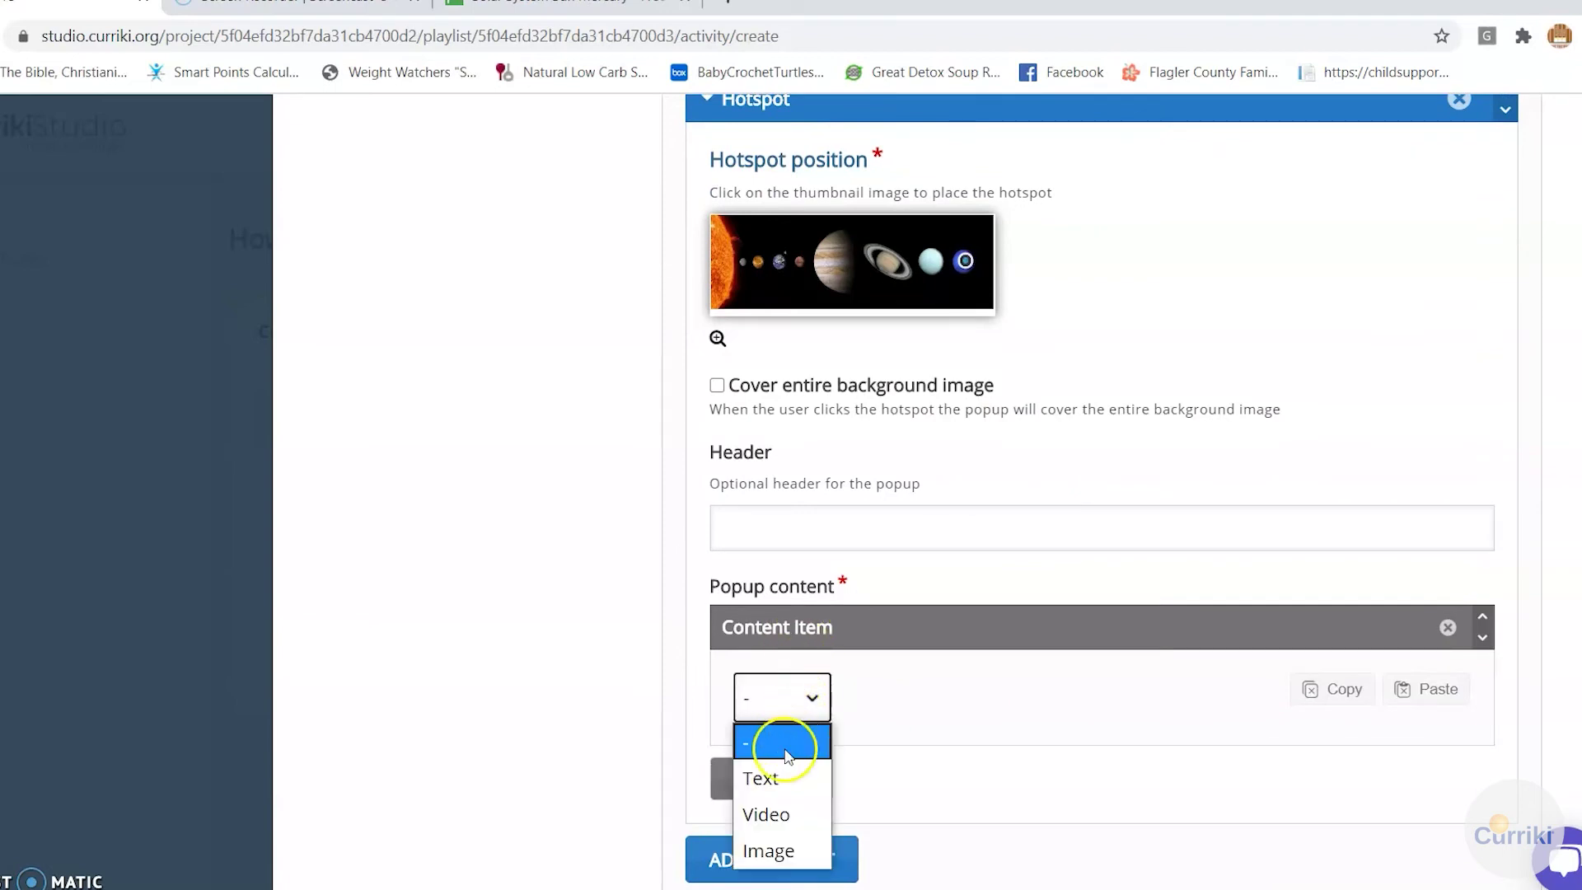
pyautogui.click(785, 779)
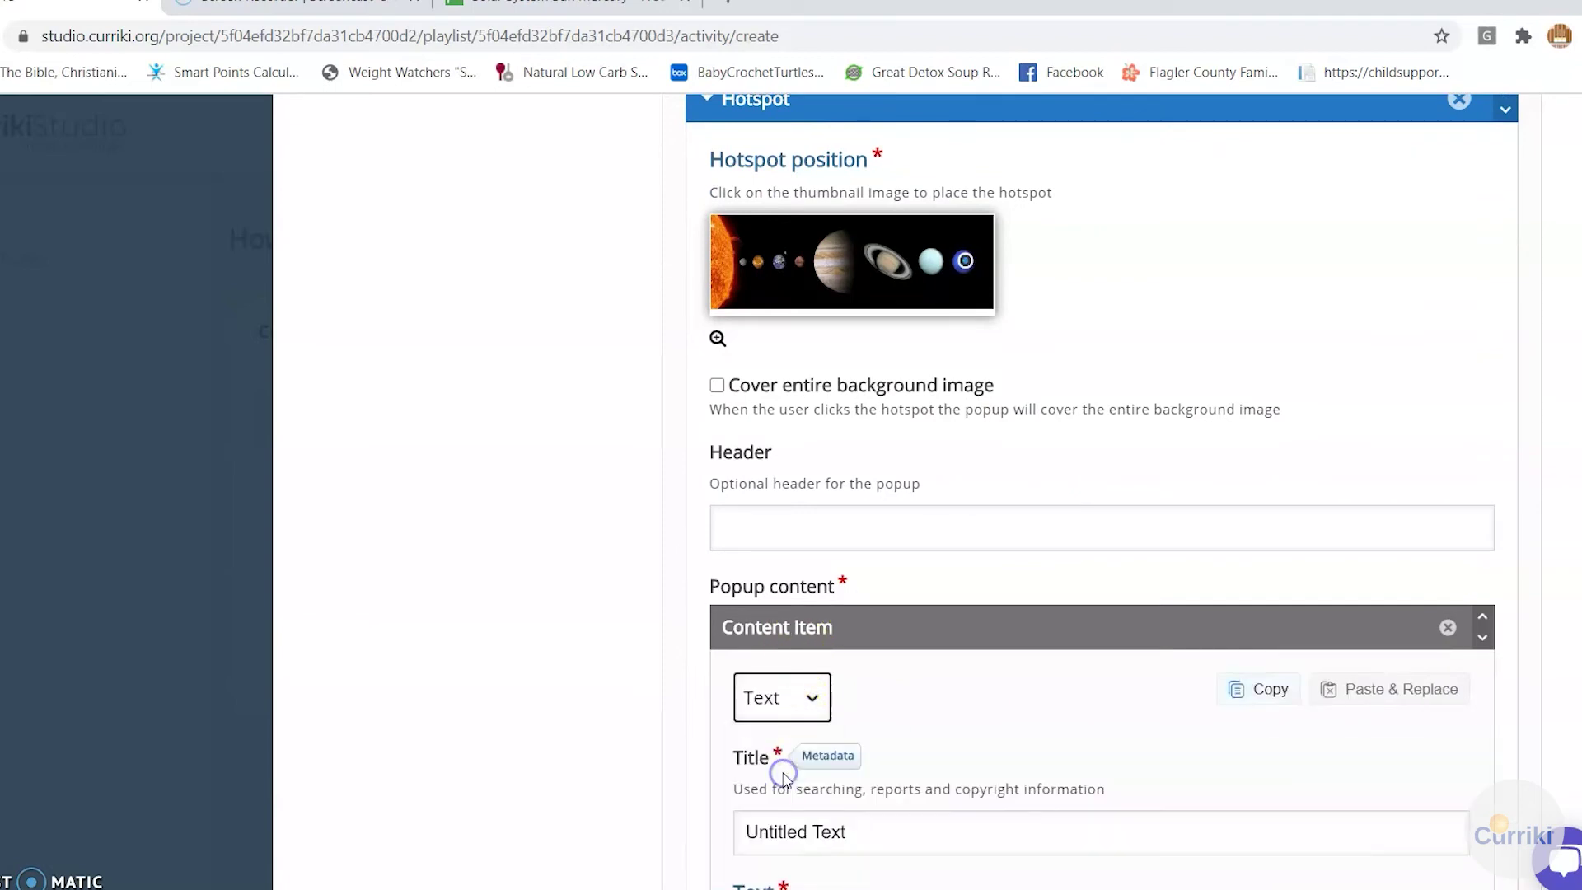
pyautogui.scroll(-4, 1200, 762)
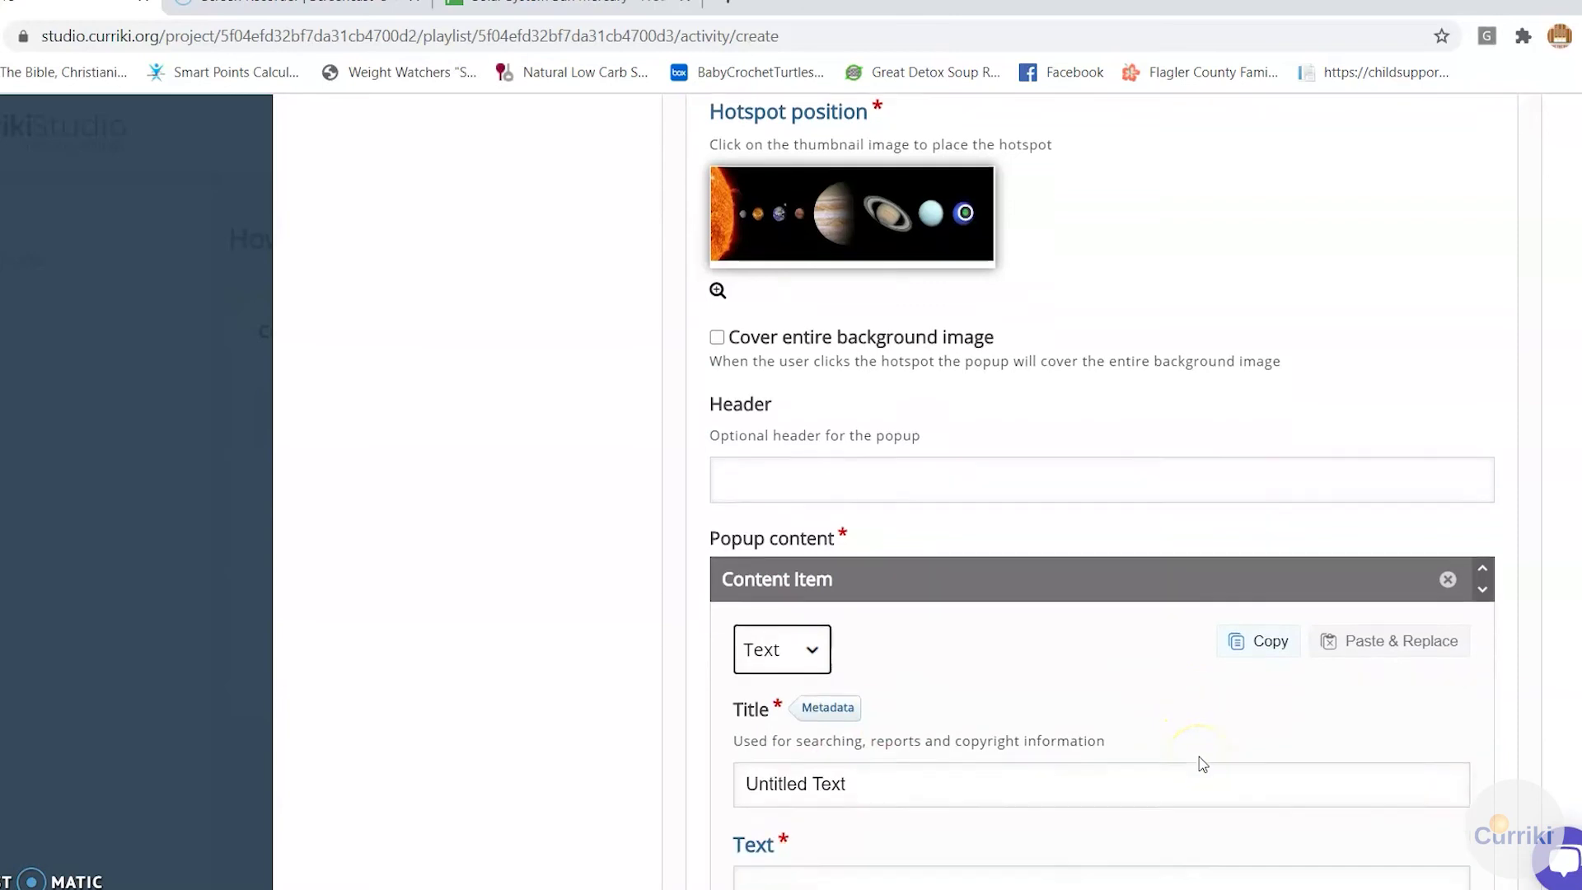
pyautogui.click(968, 643)
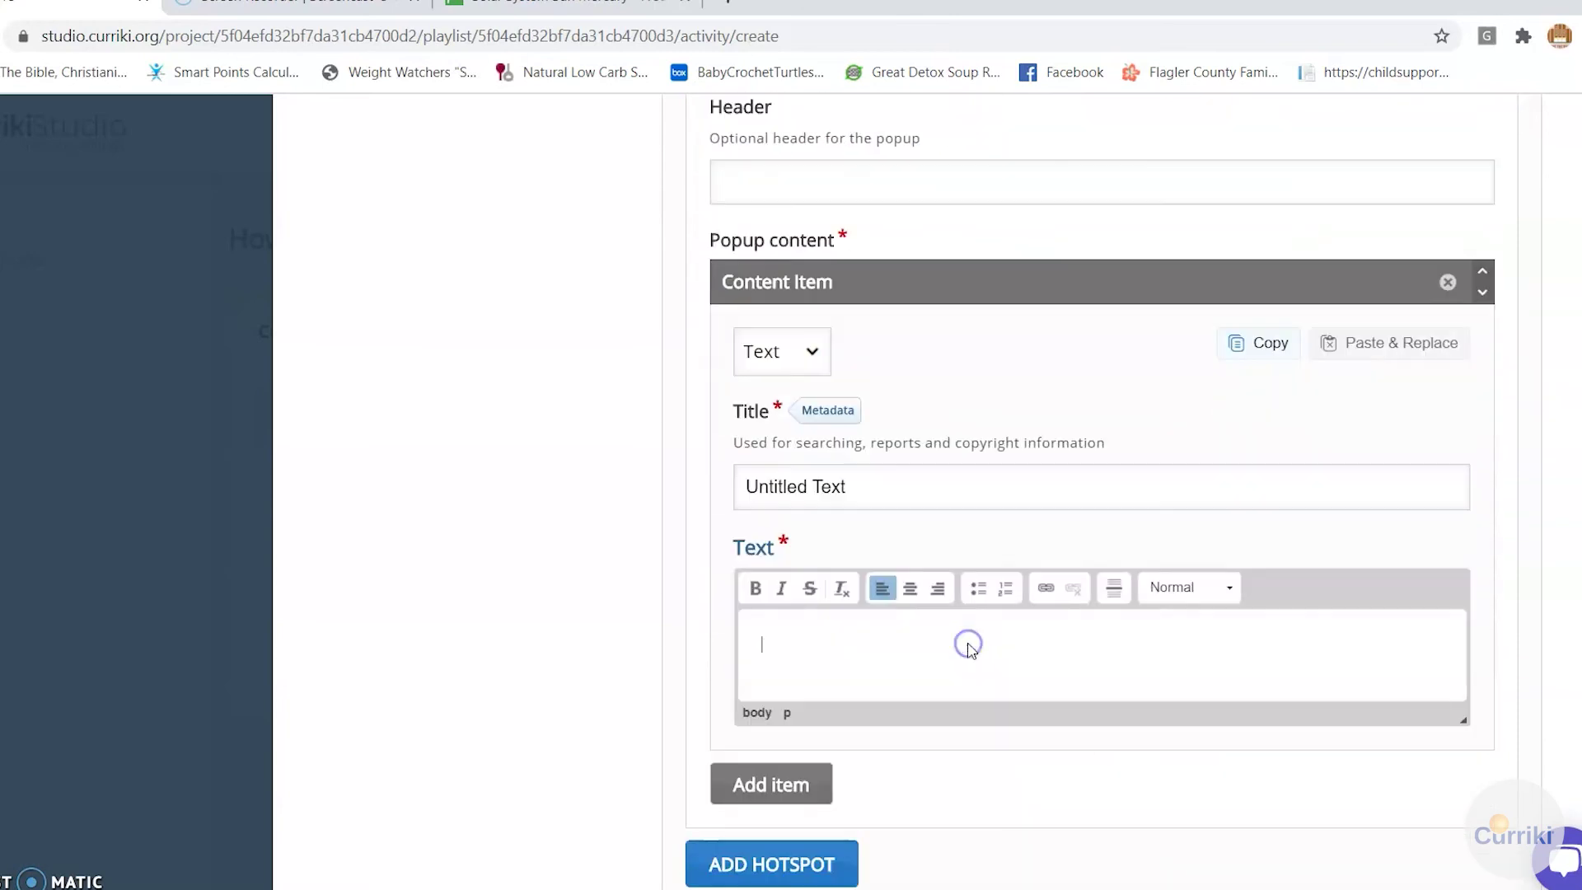
pyautogui.click(754, 588)
# Step: Apply the Heading 2 paragraph format to the "Neptune" popup text
pyautogui.moveTo(741, 645); pyautogui.dragTo(821, 646)
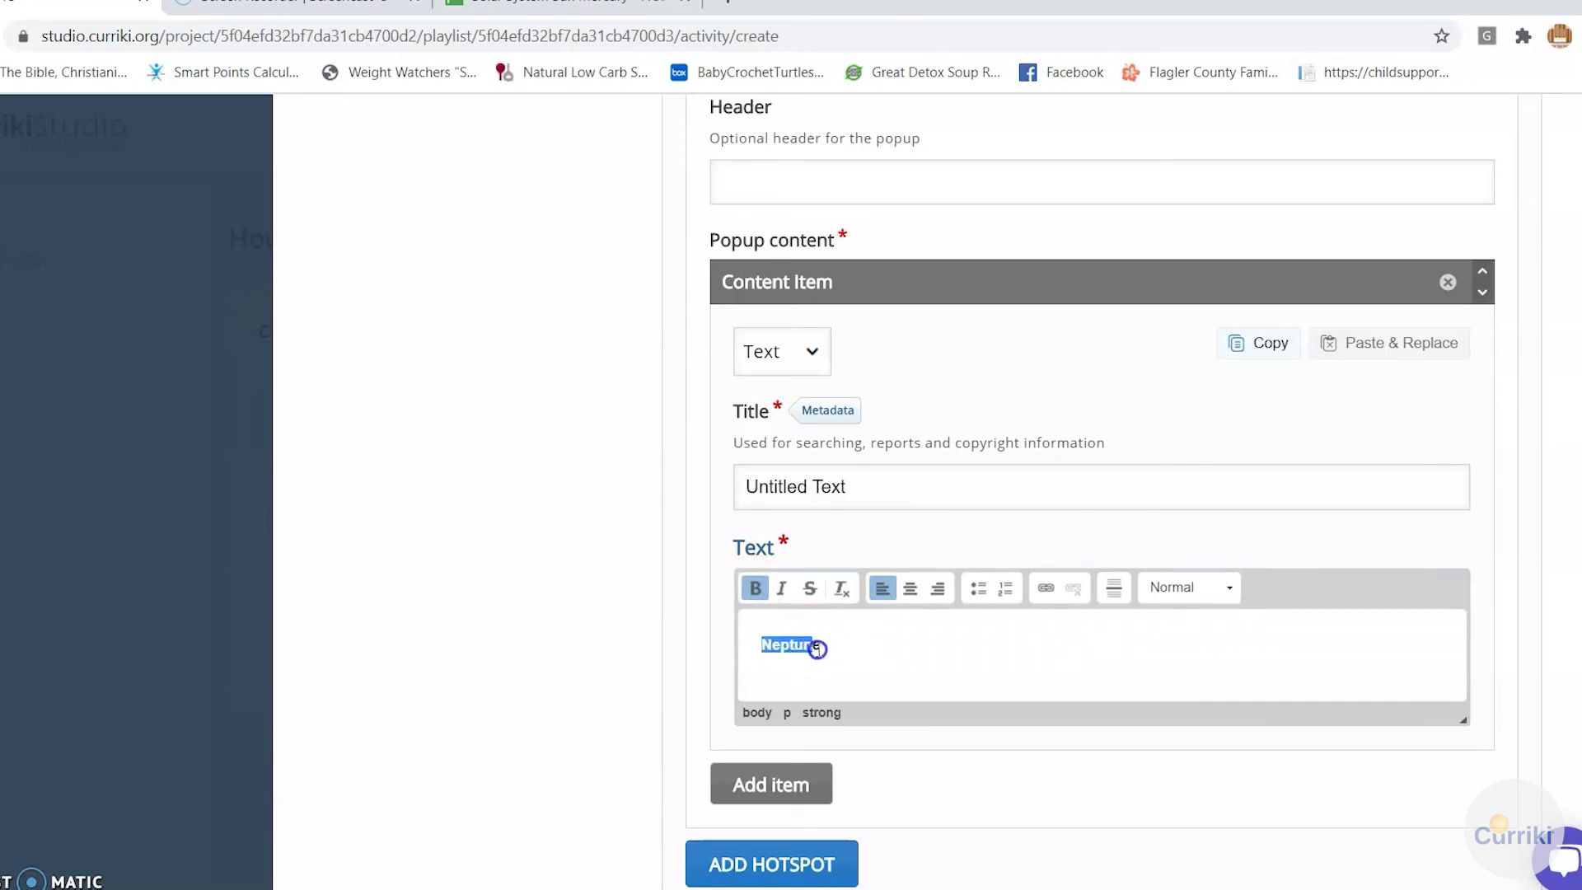
pyautogui.click(1216, 597)
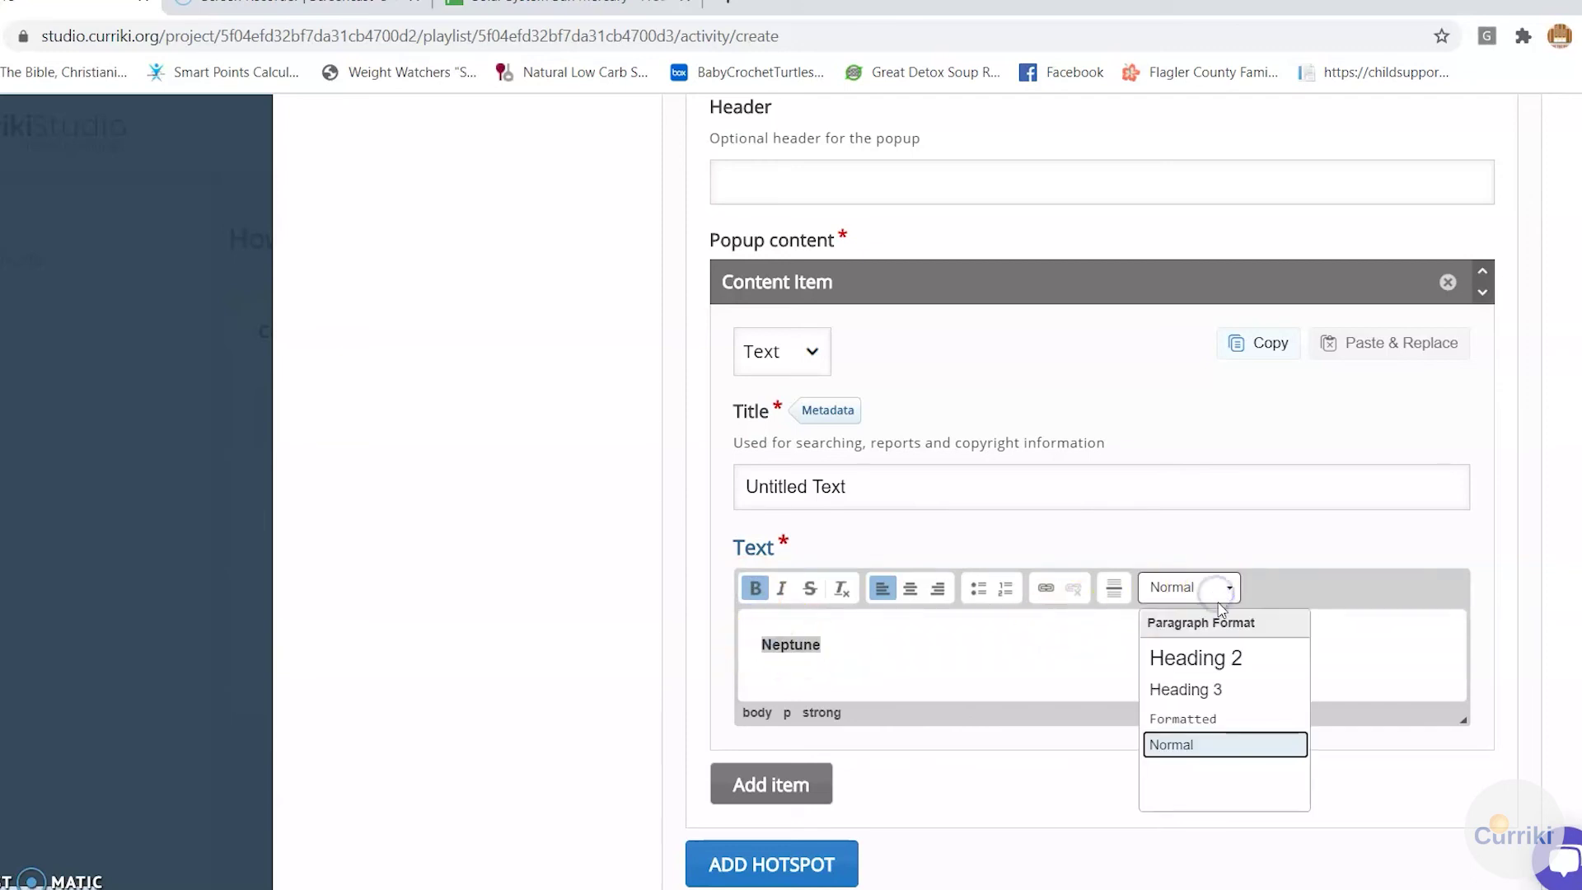
pyautogui.click(1221, 659)
pyautogui.click(920, 652)
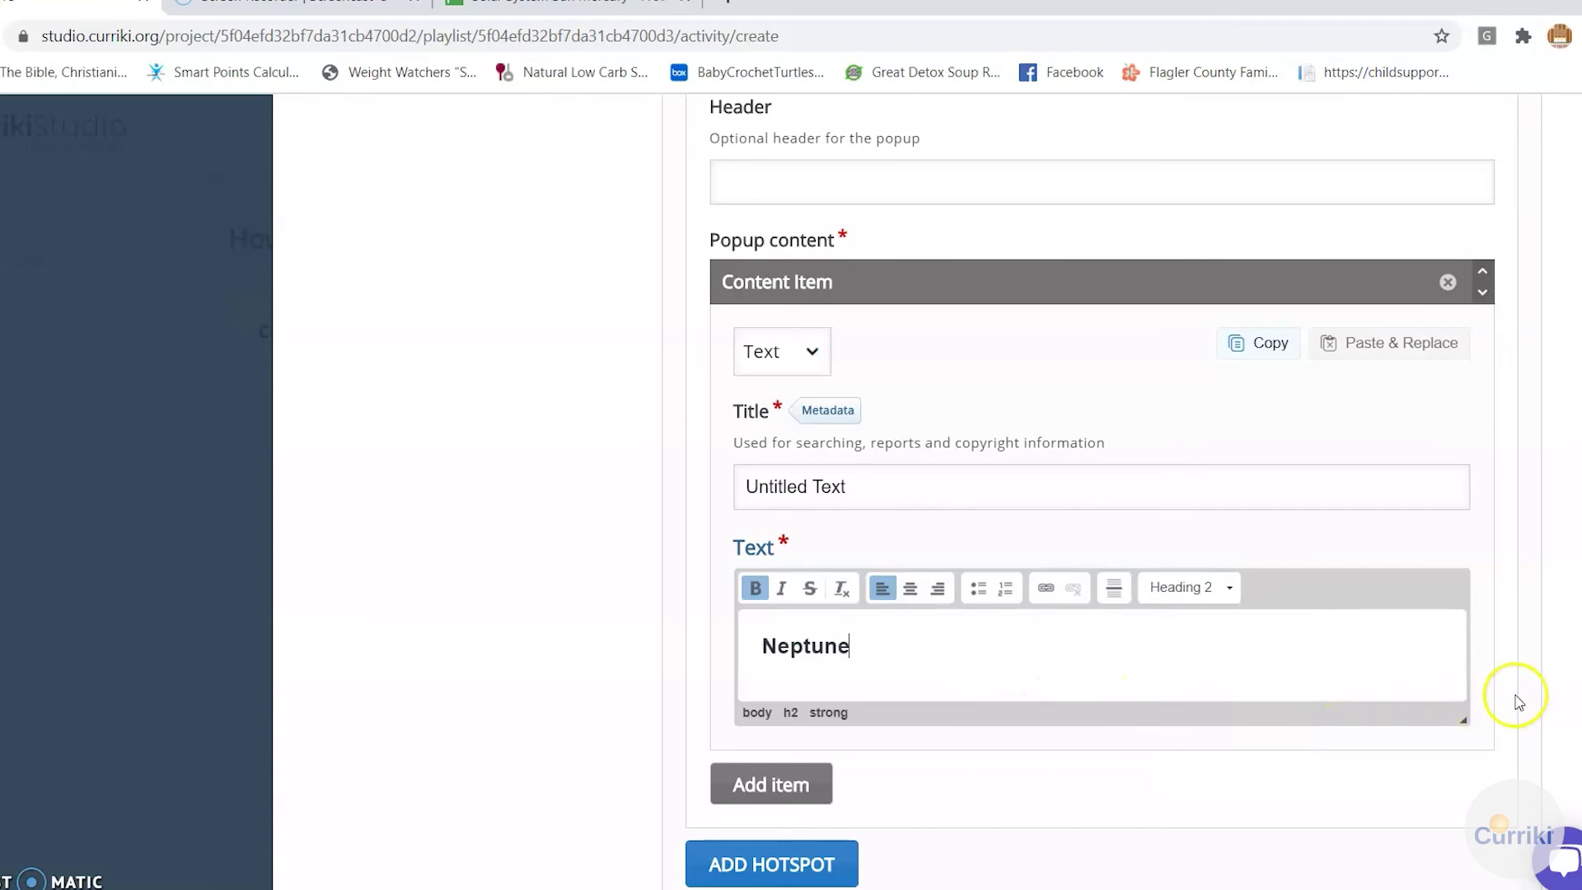
# Step: Finish creating the activity and open the preview of the Image Hotspots resource in the CurrikiStudio How To playlist
pyautogui.scroll(-4, 1563, 696)
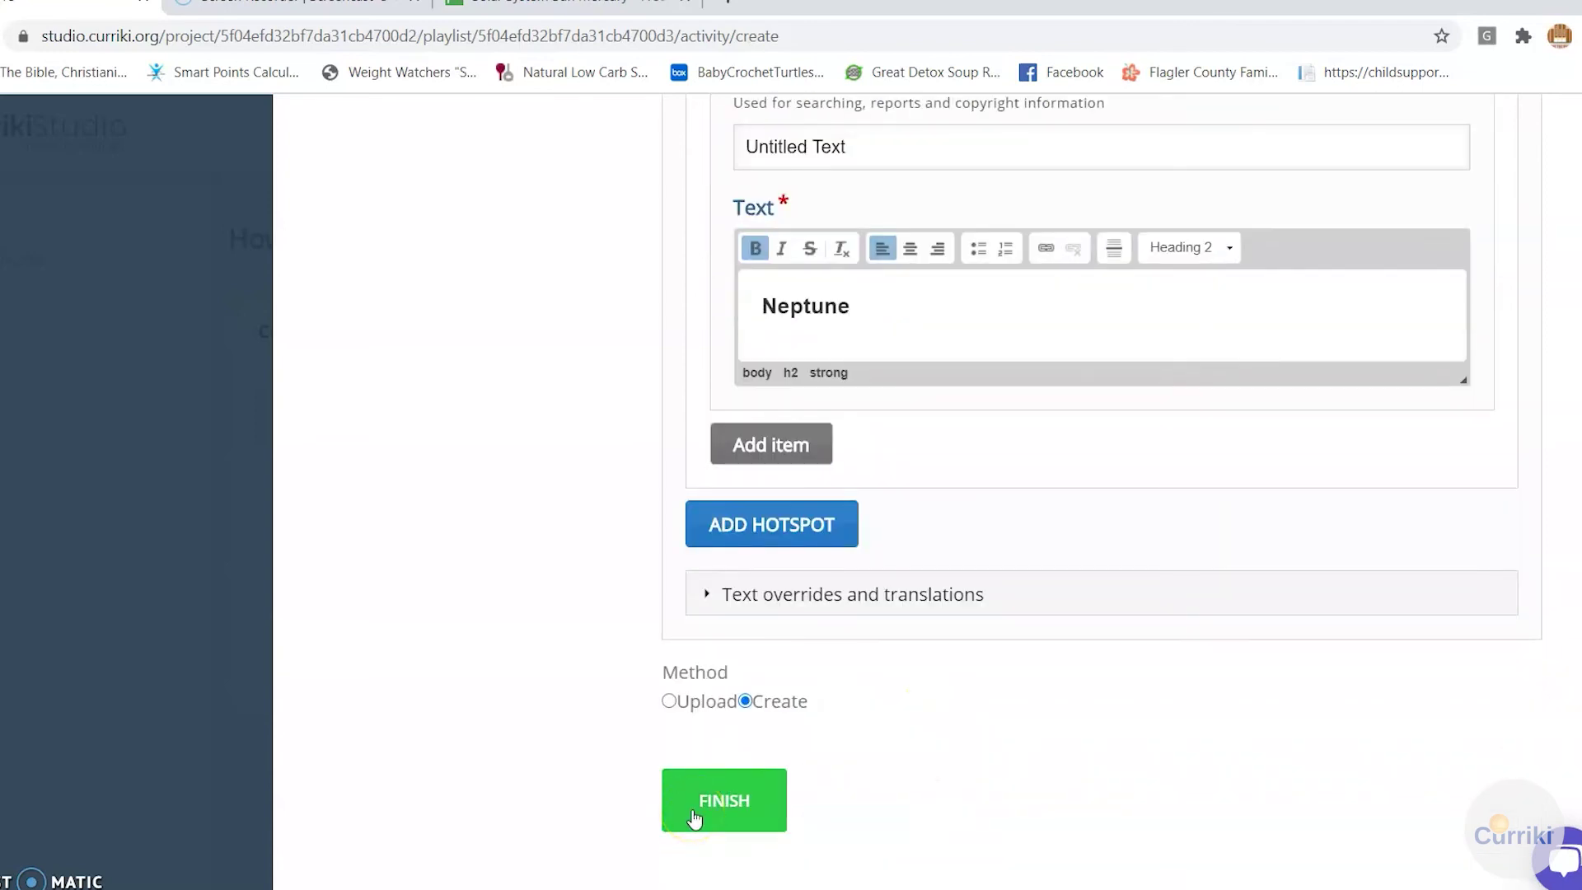
pyautogui.click(692, 812)
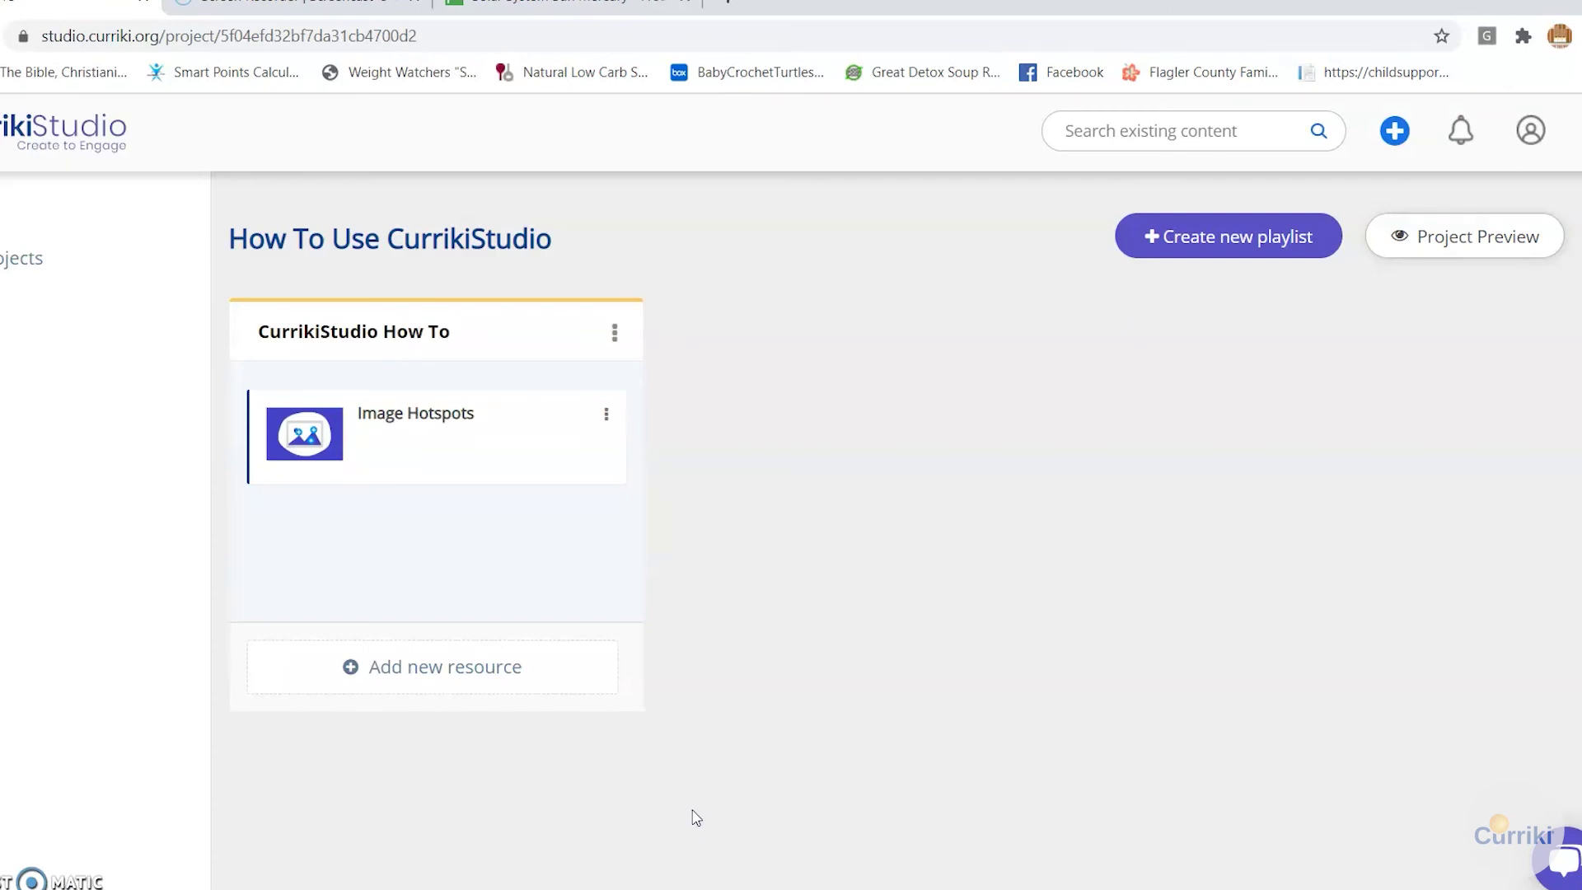
pyautogui.click(605, 419)
pyautogui.click(619, 418)
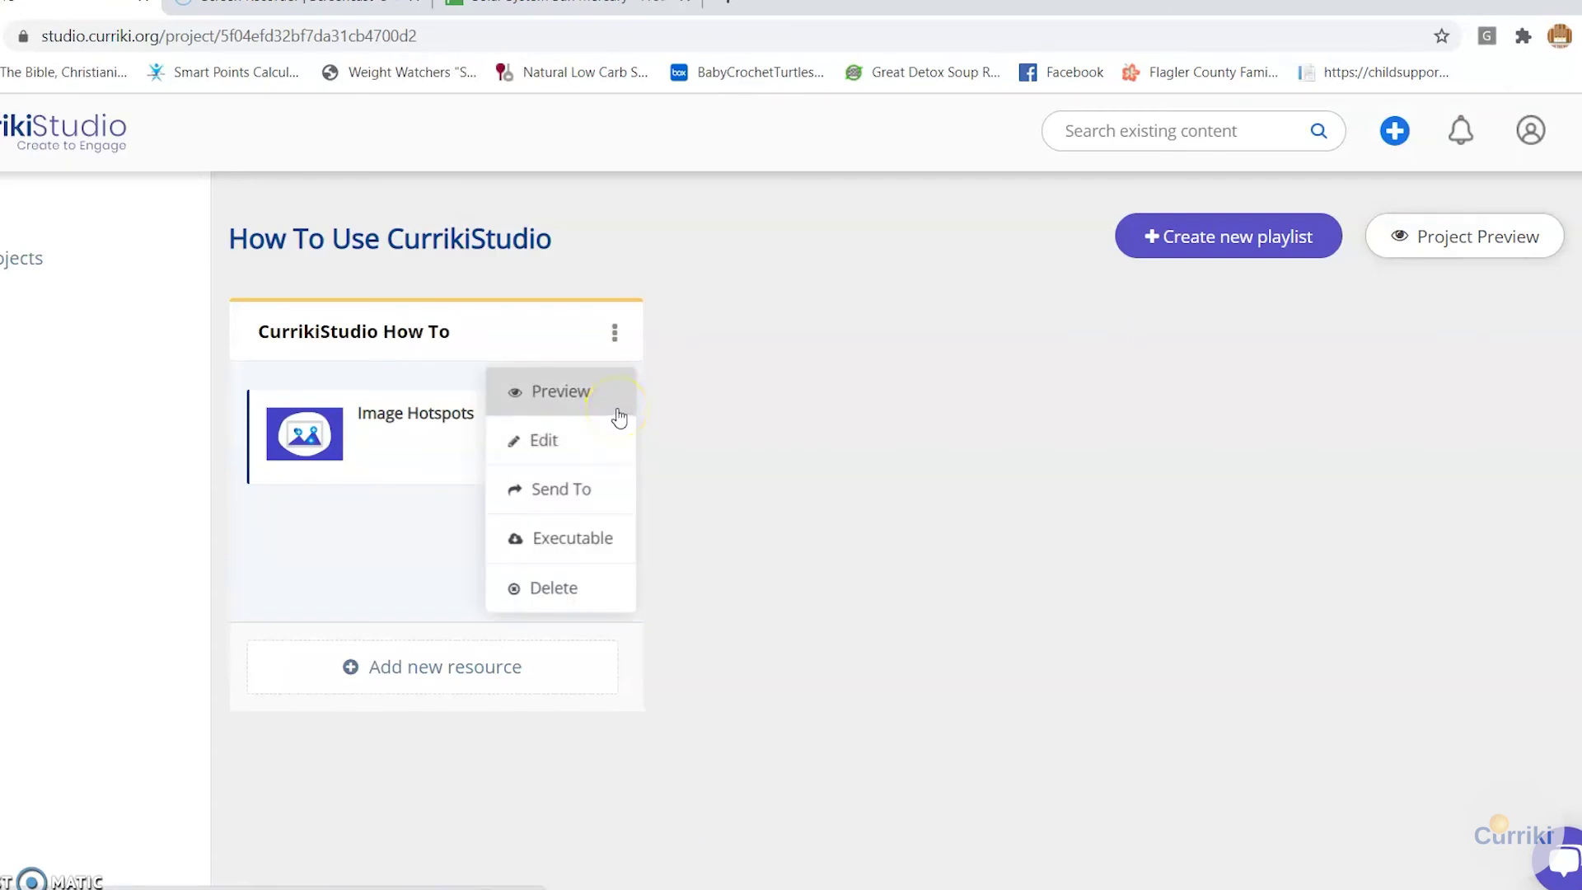
pyautogui.click(619, 414)
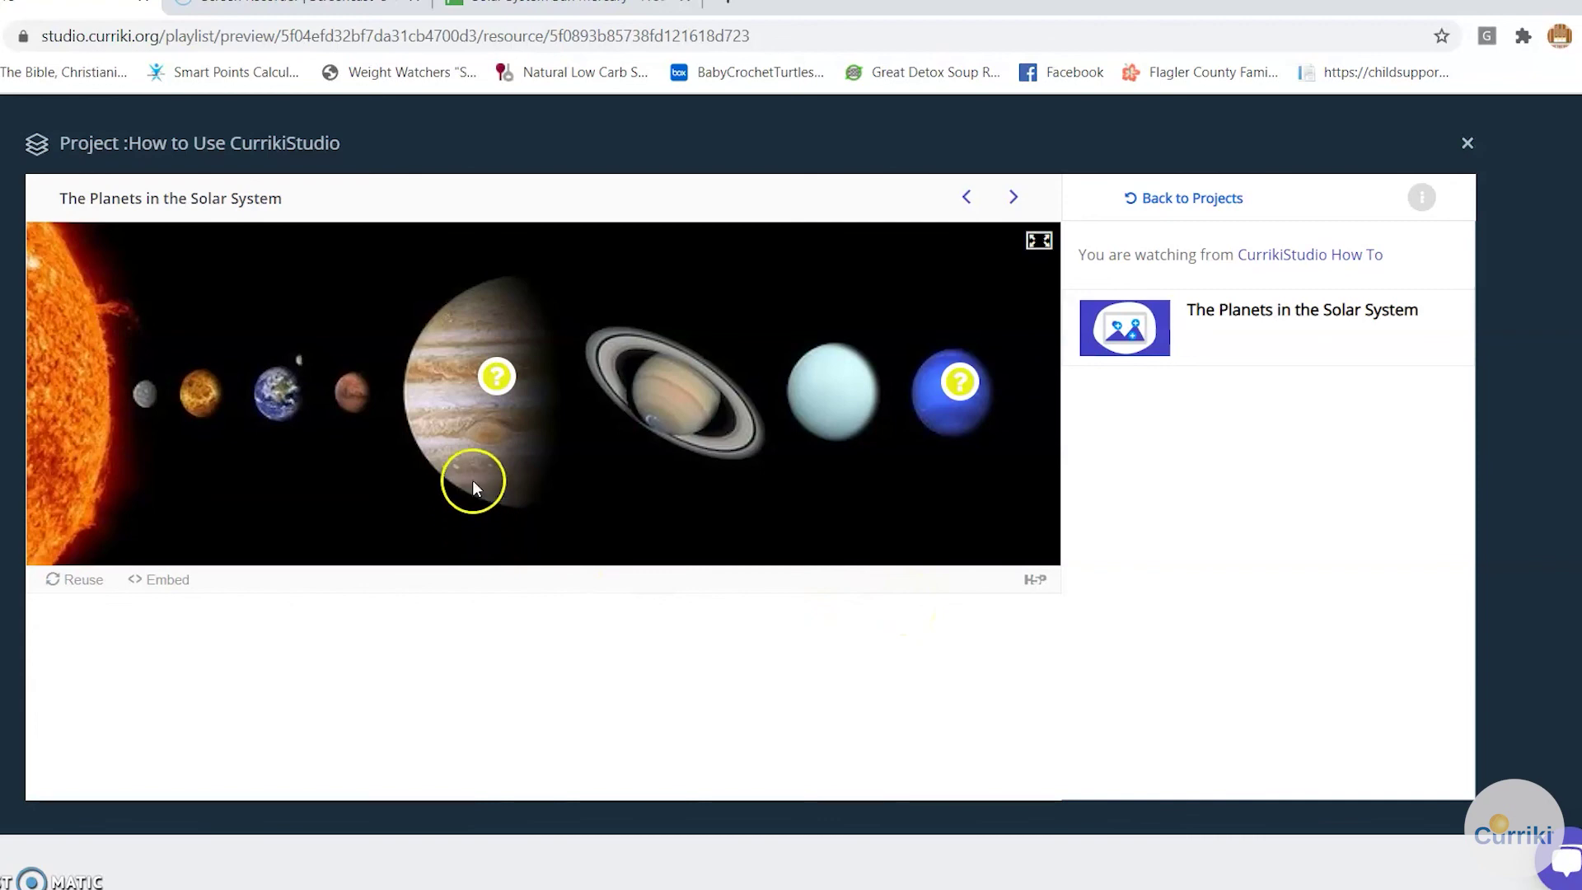
# Step: Test the Jupiter and Neptune hotspots in the preview by opening and closing each popup
pyautogui.click(494, 382)
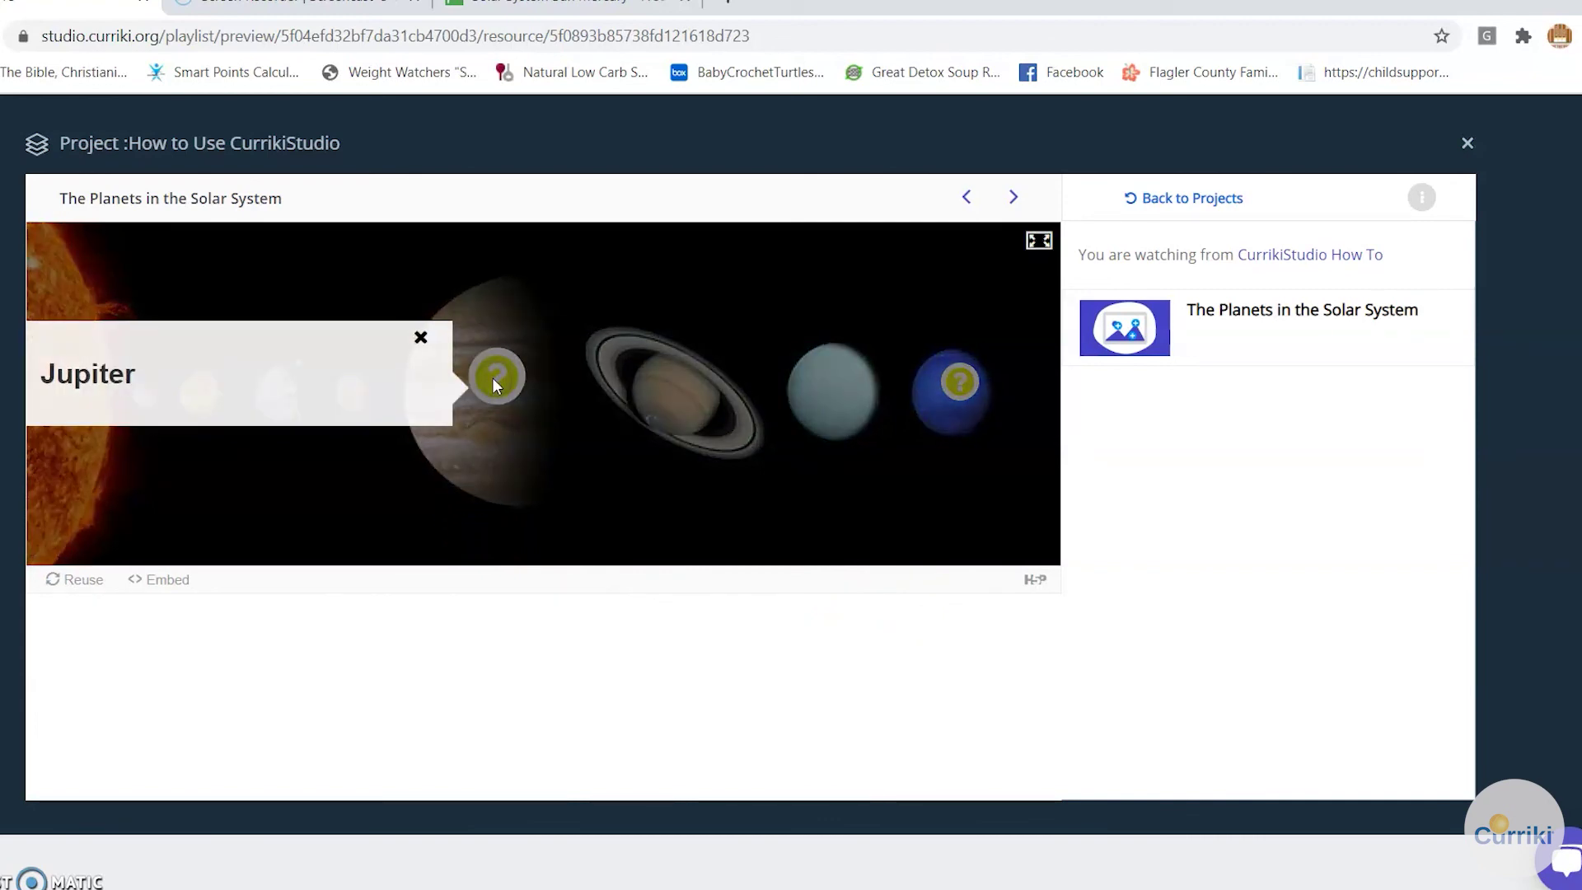
pyautogui.click(421, 337)
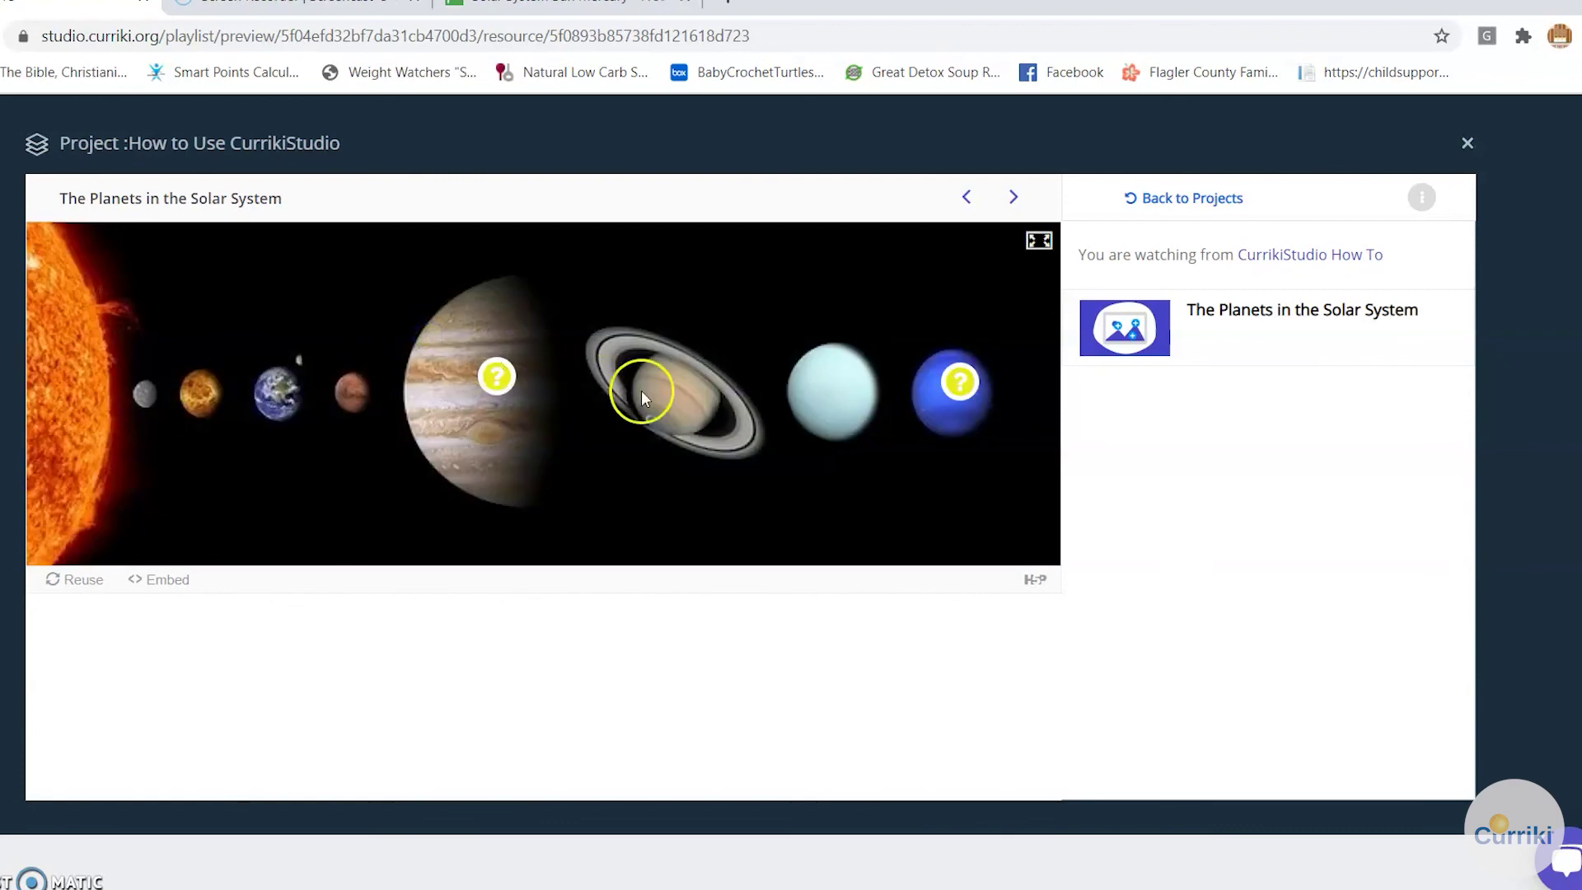
pyautogui.click(960, 395)
pyautogui.click(882, 342)
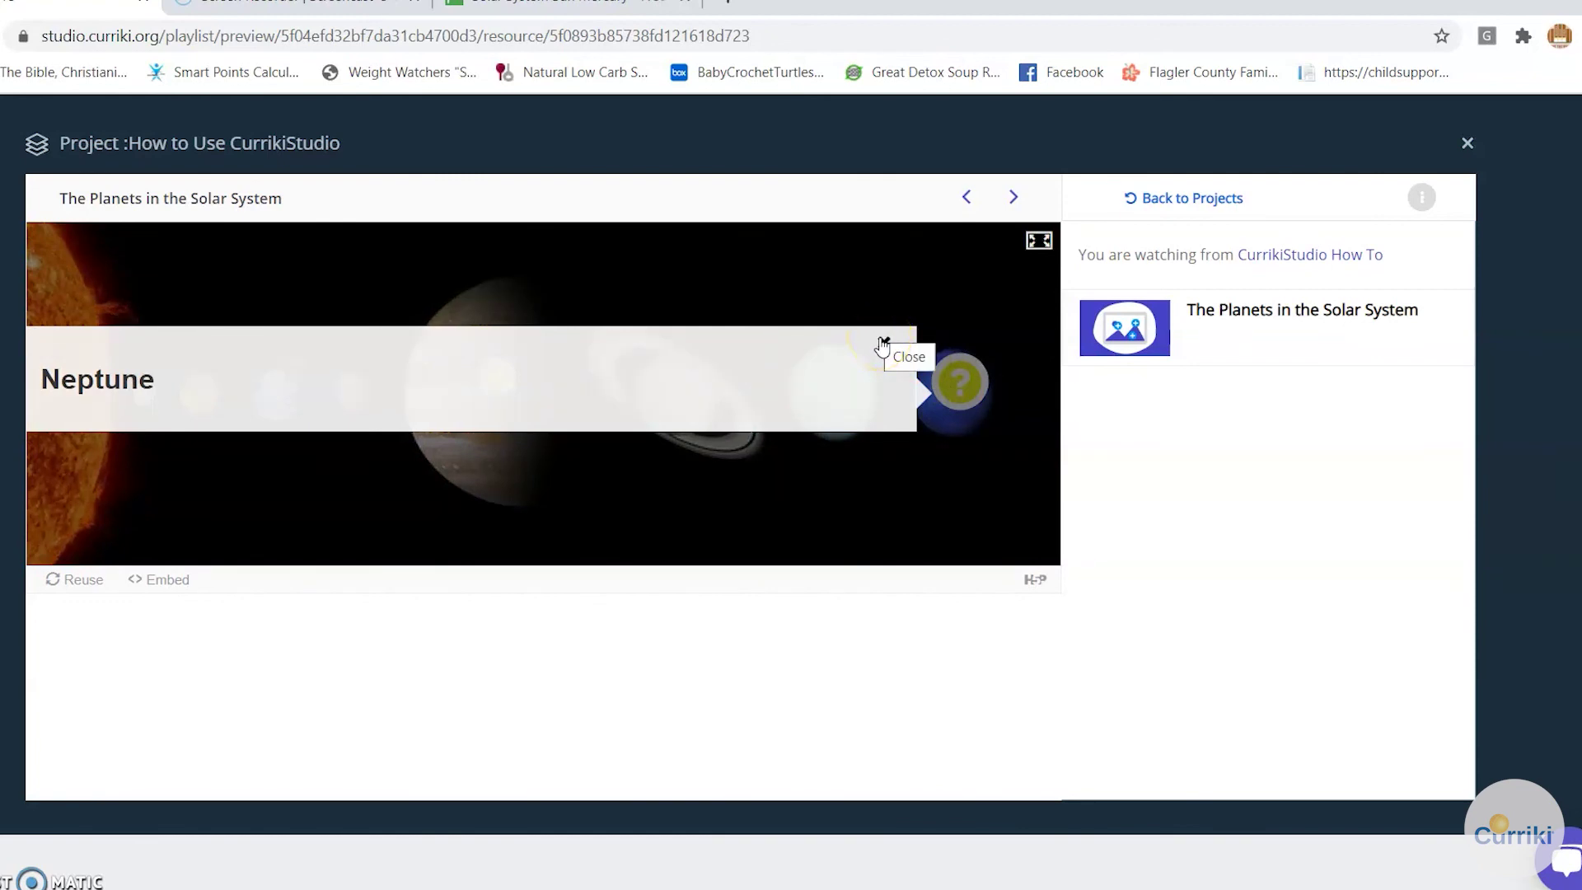